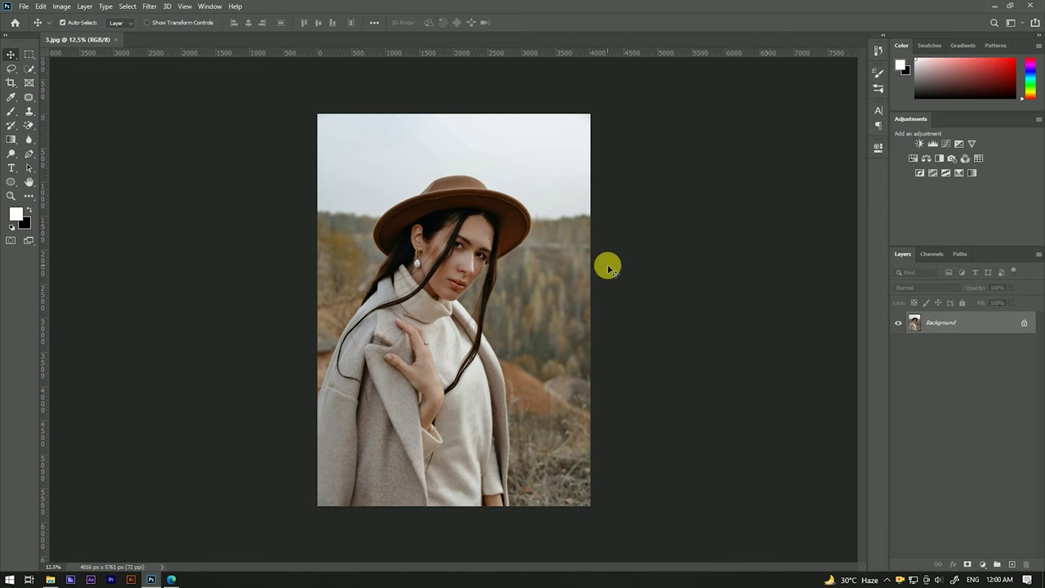
Duplicate the Background layer into a Background copy layer.
{"action": "scroll", "coordinate": [473, 229], "scroll_direction": "up", "scroll_amount": 3}
{"action": "scroll", "coordinate": [474, 229], "scroll_direction": "down", "scroll_amount": 1}
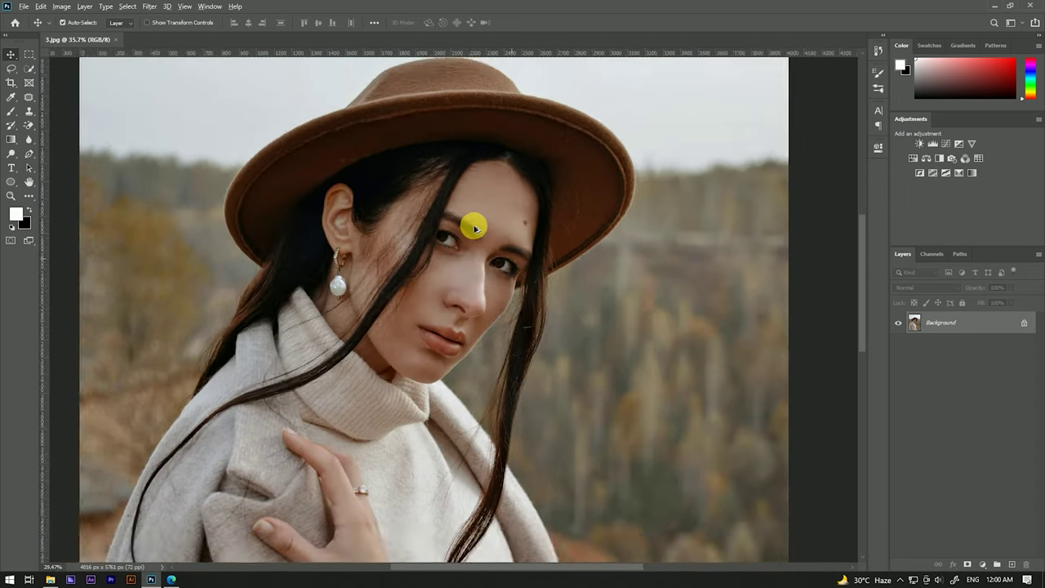
{"action": "scroll", "coordinate": [476, 229], "scroll_direction": "down", "scroll_amount": 2}
{"action": "scroll", "coordinate": [475, 229], "scroll_direction": "down", "scroll_amount": 1}
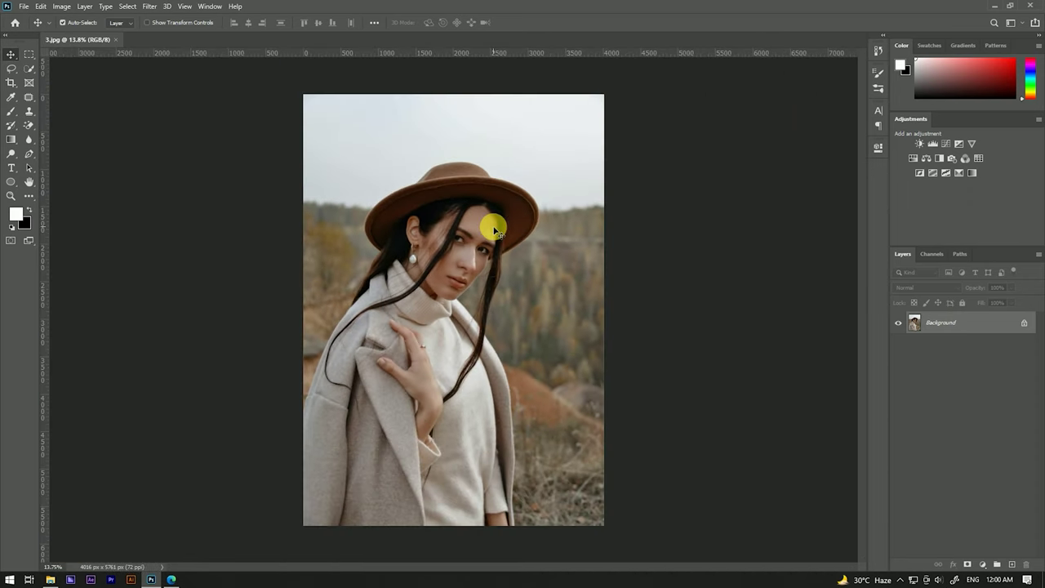
{"action": "scroll", "coordinate": [492, 228], "scroll_direction": "up", "scroll_amount": 1}
{"action": "scroll", "coordinate": [495, 227], "scroll_direction": "down", "scroll_amount": 1}
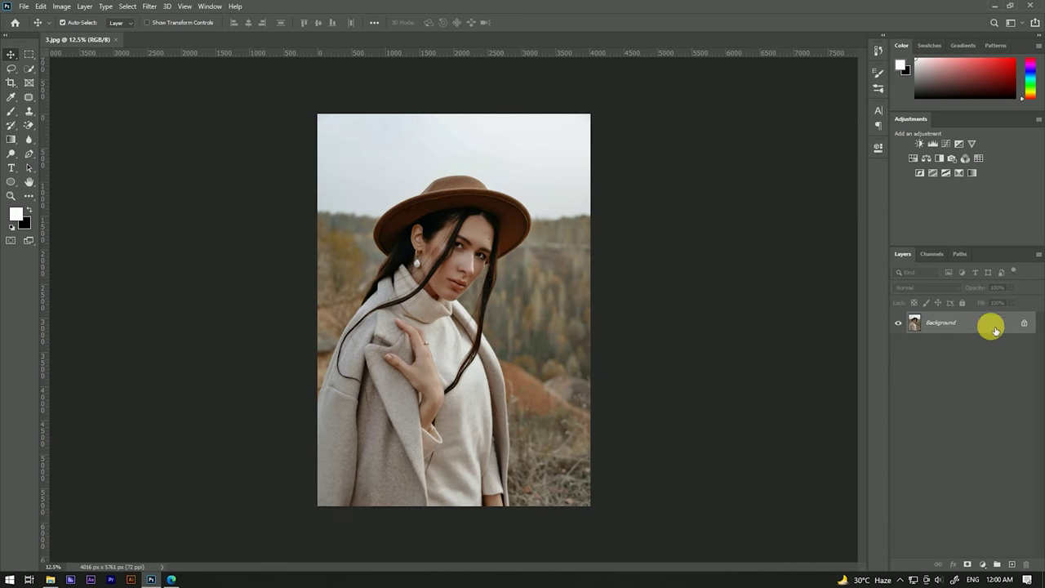
{"action": "left_click_drag", "start_coordinate": [1003, 325], "coordinate": [1012, 564]}
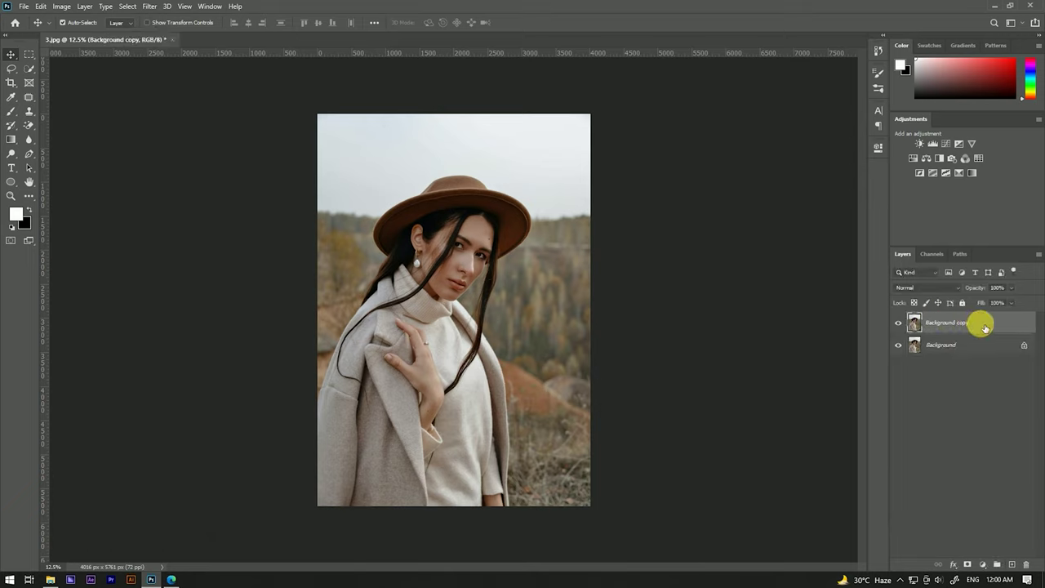
Convert the document to Lab Color mode without flattening the layers.
{"action": "left_click", "coordinate": [61, 6]}
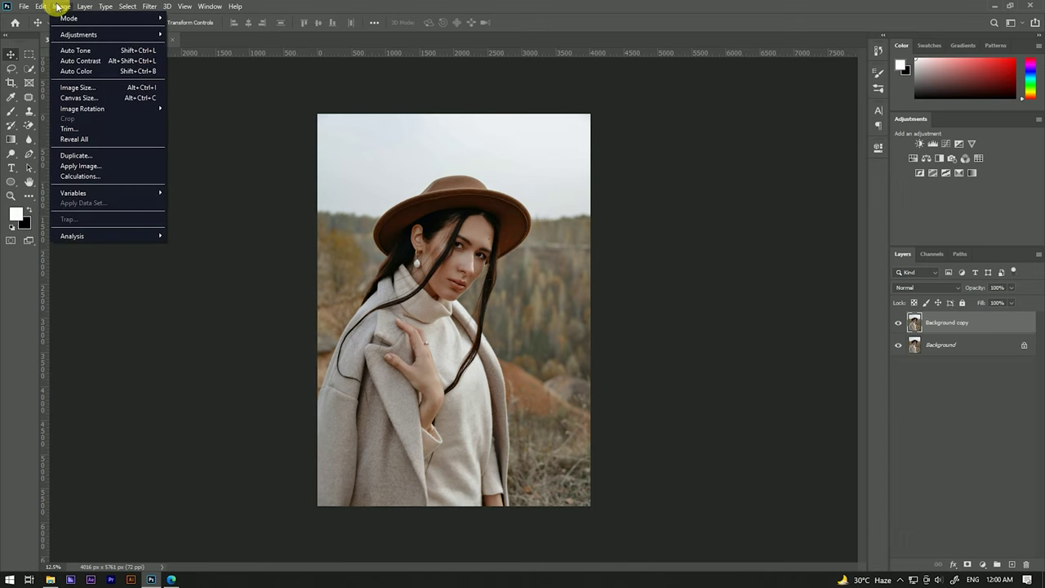
{"action": "mouse_move", "coordinate": [69, 18]}
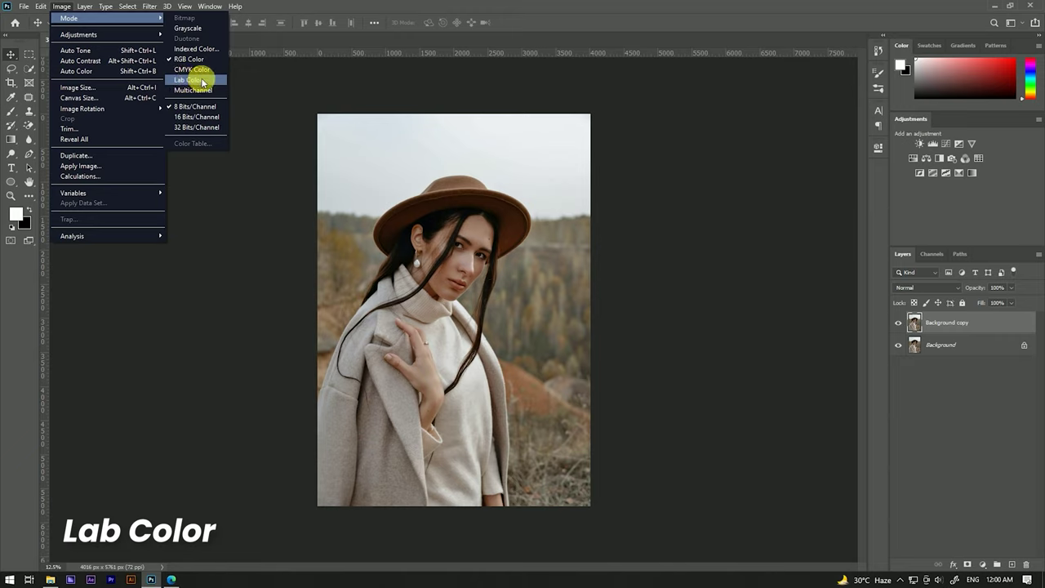
{"action": "left_click", "coordinate": [199, 80]}
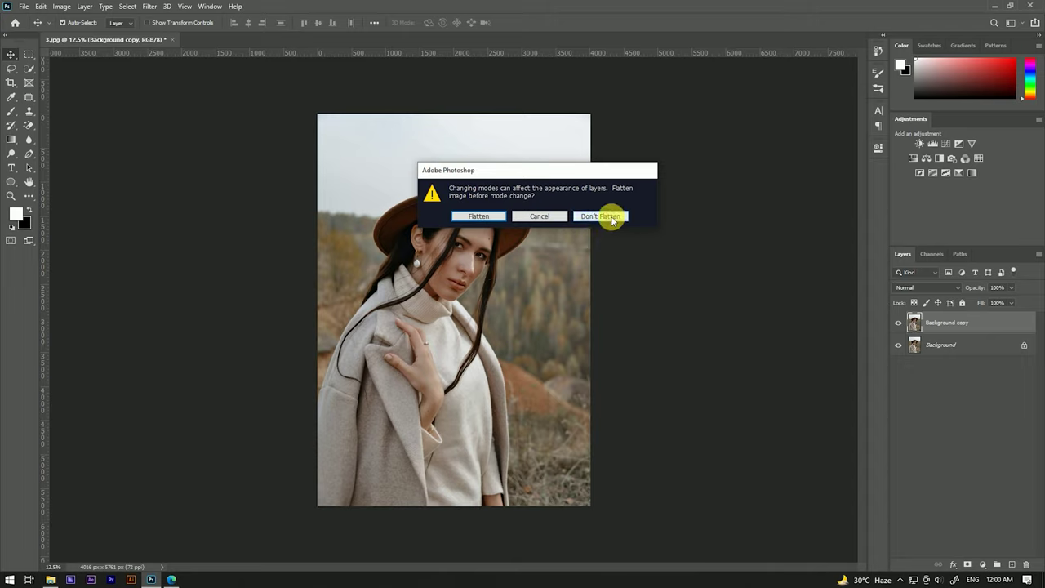
{"action": "left_click", "coordinate": [611, 217]}
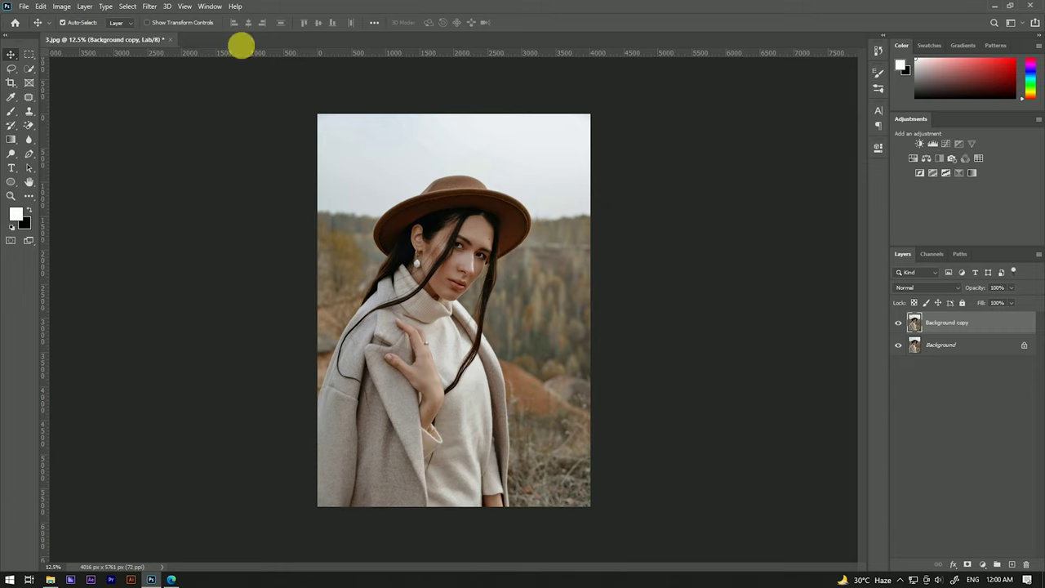
{"action": "left_click", "coordinate": [210, 6]}
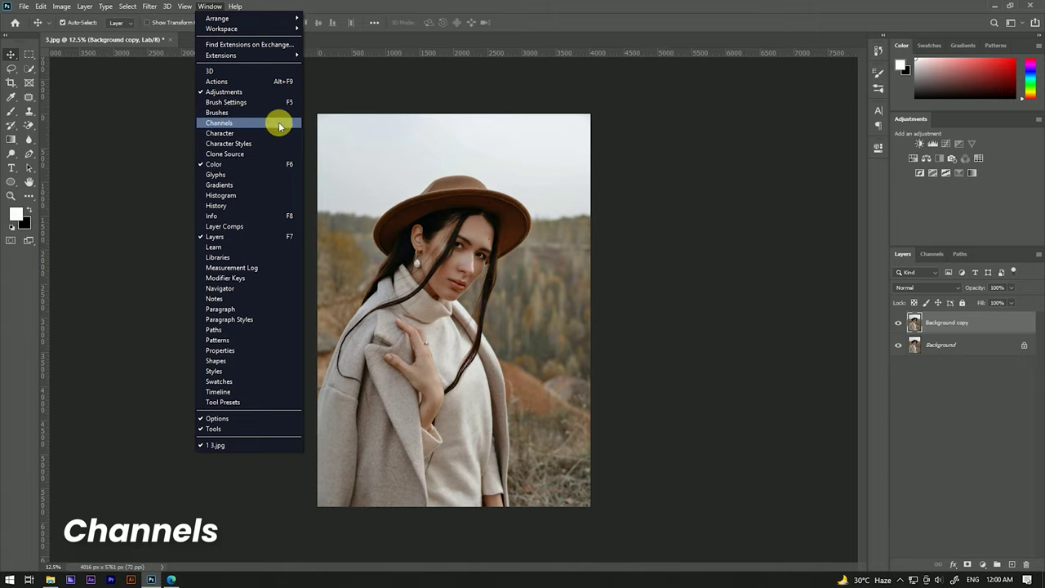
In the Channels panel, copy the whole a channel and paste it over the b channel.
{"action": "left_click", "coordinate": [279, 125]}
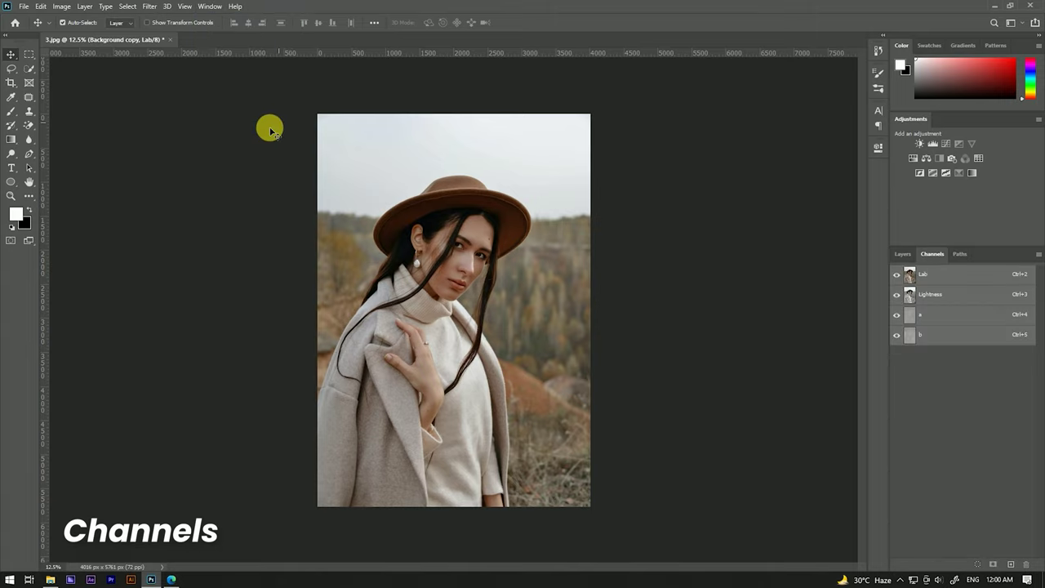
{"action": "left_click", "coordinate": [934, 314]}
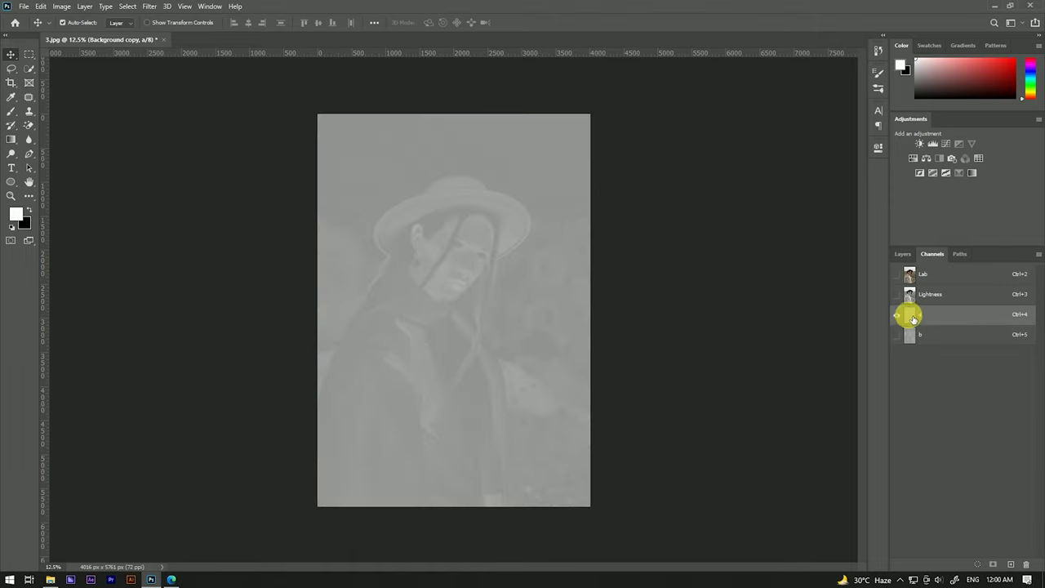
{"action": "key", "text": "ctrl+a"}
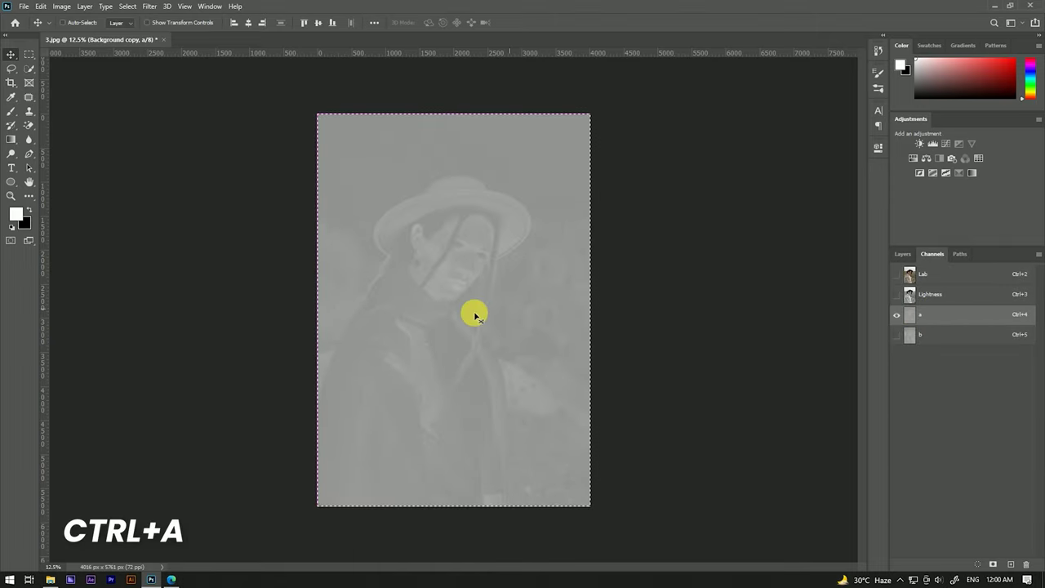
{"action": "key", "text": "ctrl+c"}
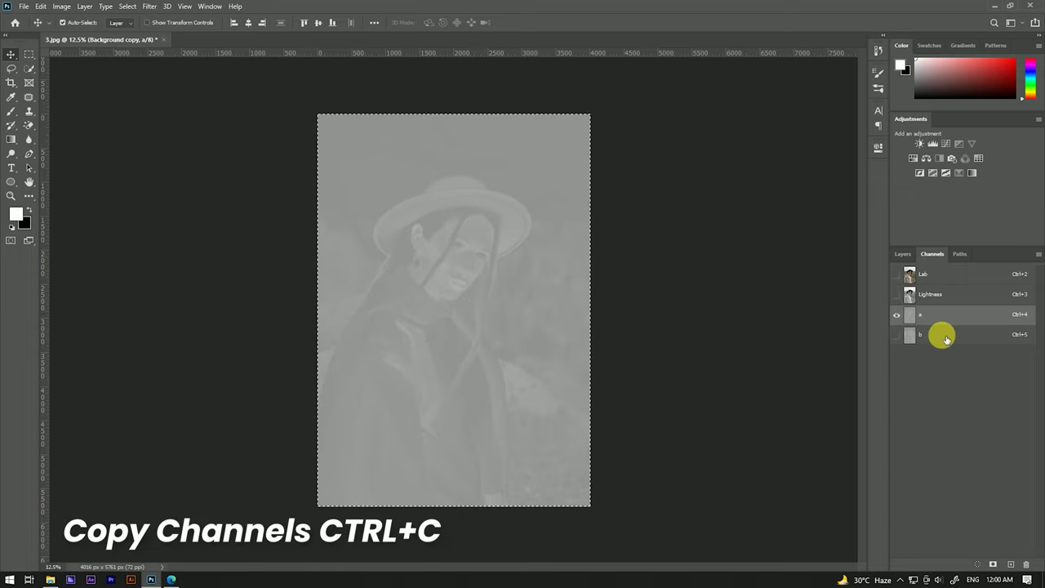
{"action": "left_click", "coordinate": [945, 336]}
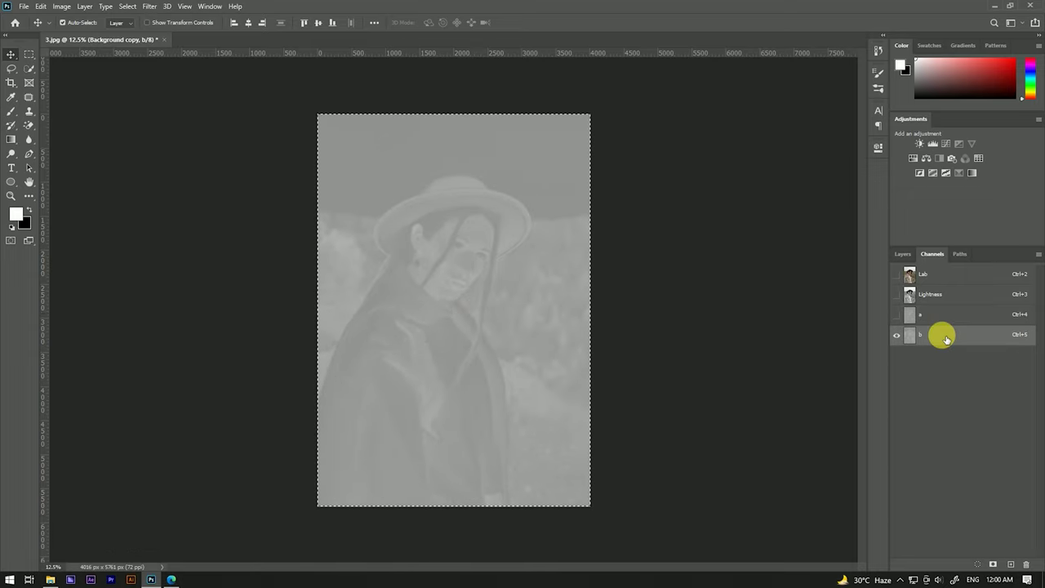
{"action": "key", "text": "ctrl+v"}
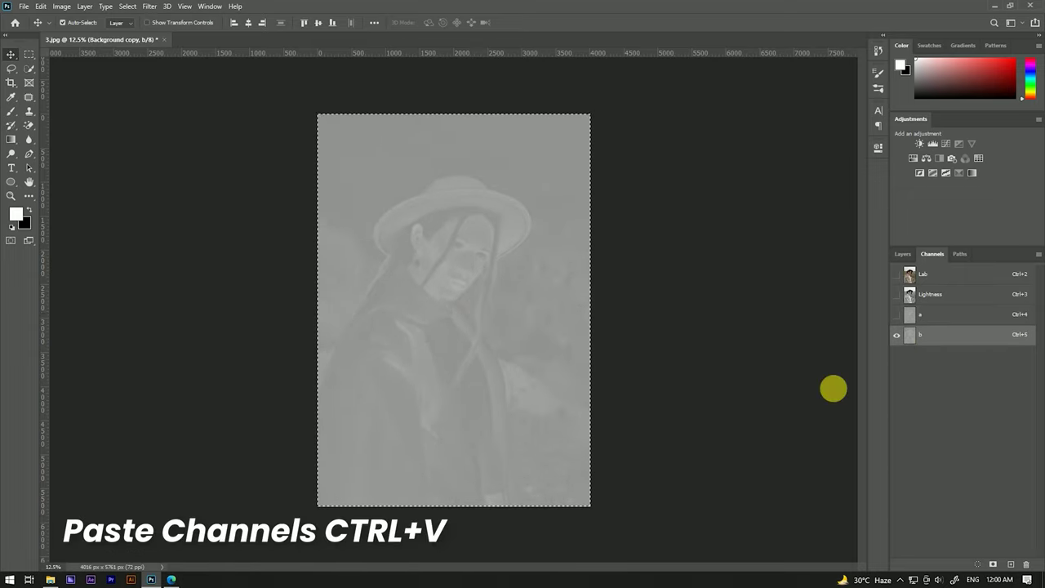
Return to the Lab composite and the Layers panel, then deselect the canvas.
{"action": "left_click", "coordinate": [936, 275]}
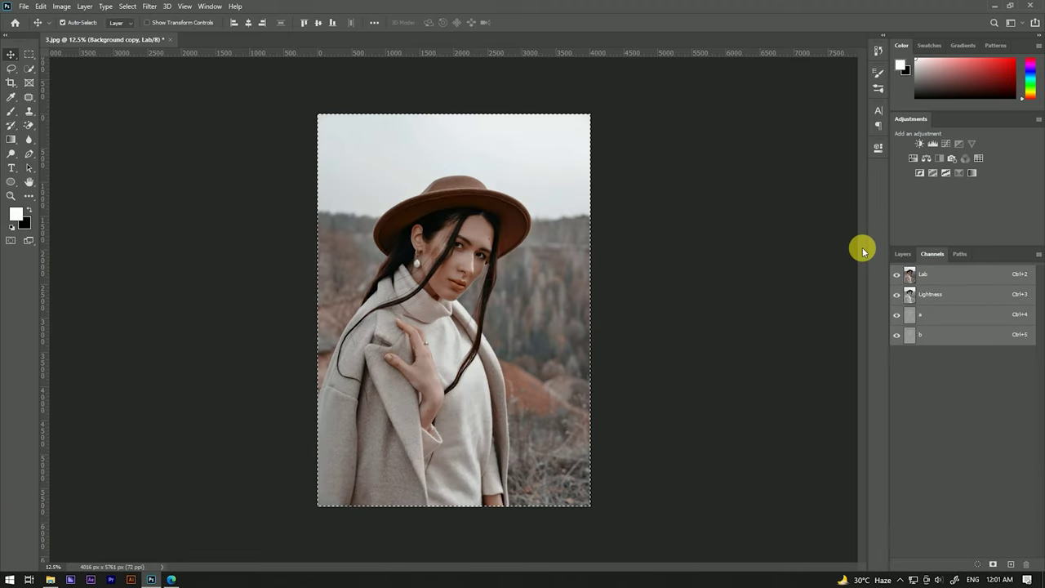
{"action": "left_click", "coordinate": [909, 254]}
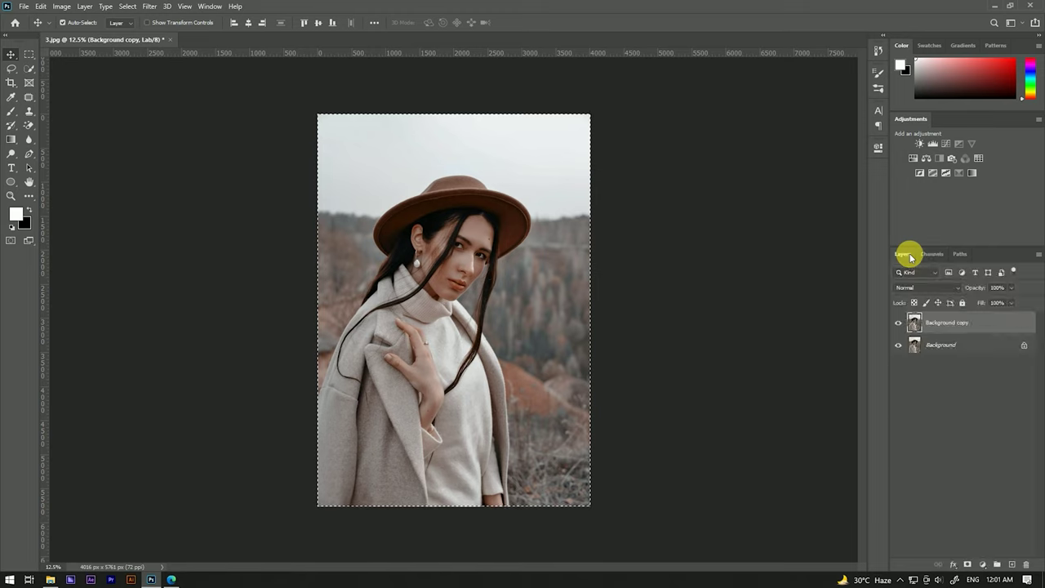
{"action": "key", "text": "ctrl+d"}
{"action": "left_click", "coordinate": [63, 23]}
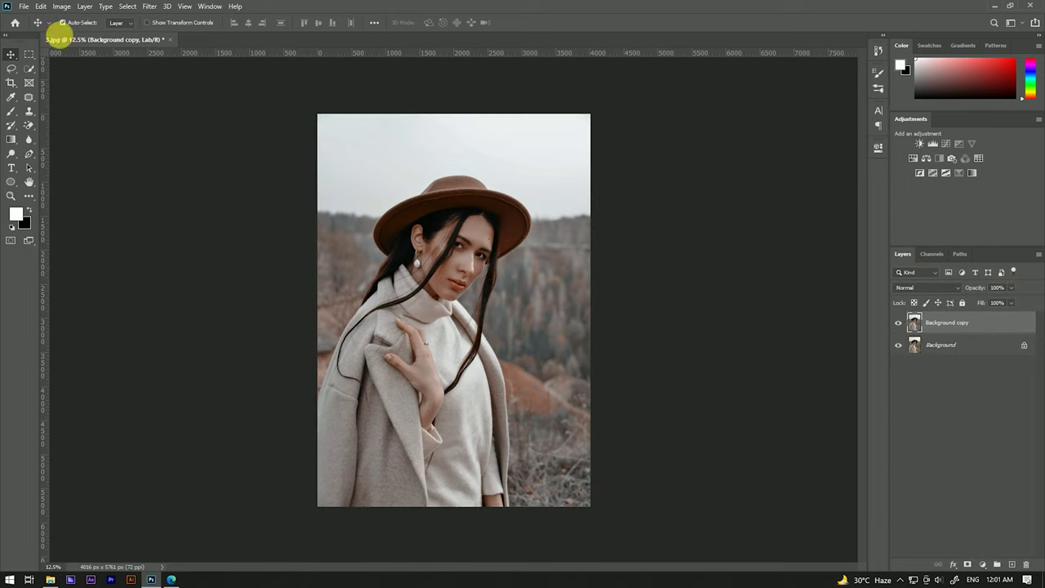
Convert the image back to RGB Color without flattening the layers.
{"action": "left_click", "coordinate": [61, 7]}
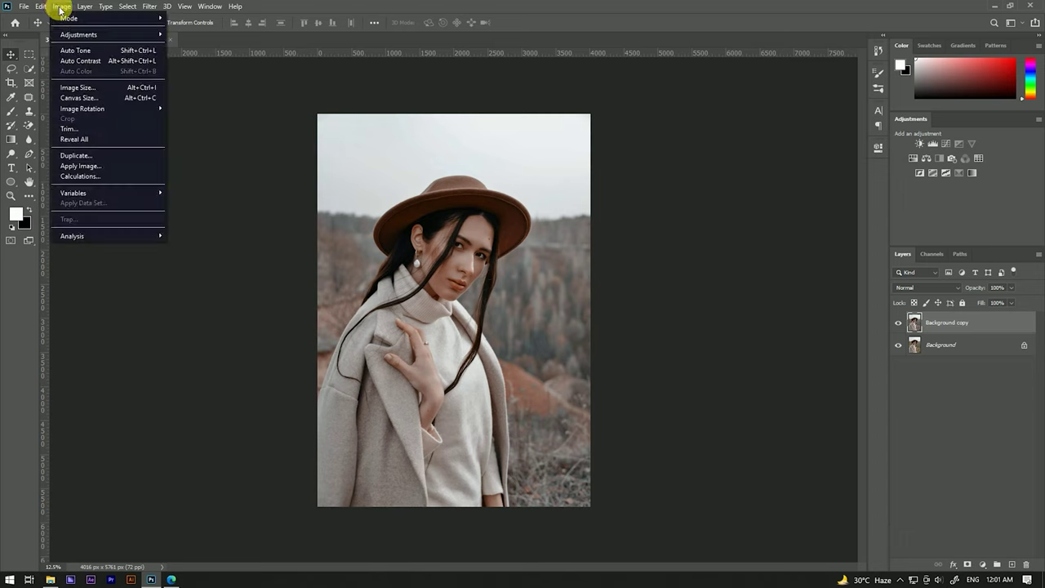
{"action": "mouse_move", "coordinate": [78, 18]}
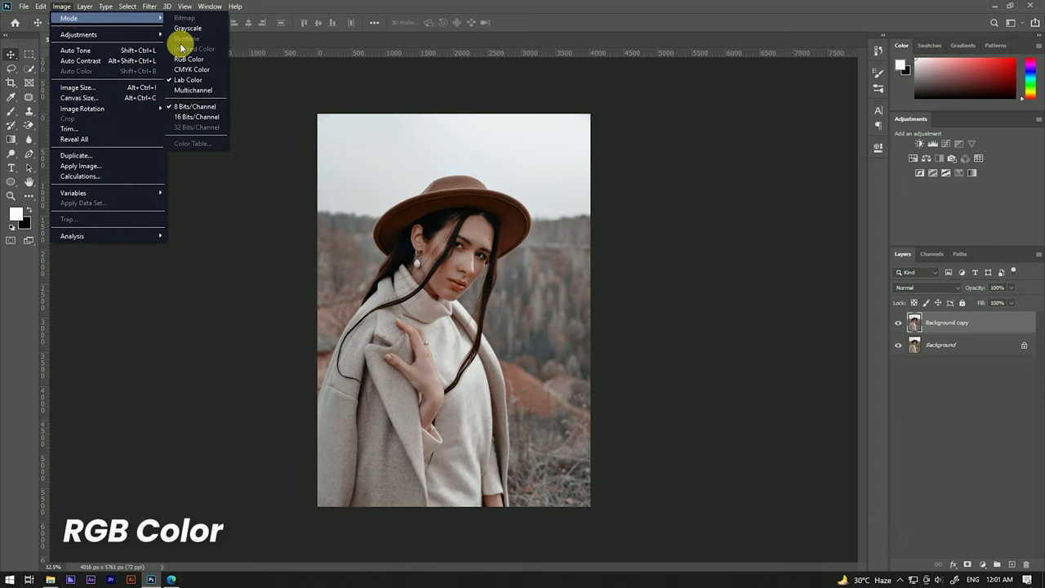
{"action": "left_click", "coordinate": [189, 59]}
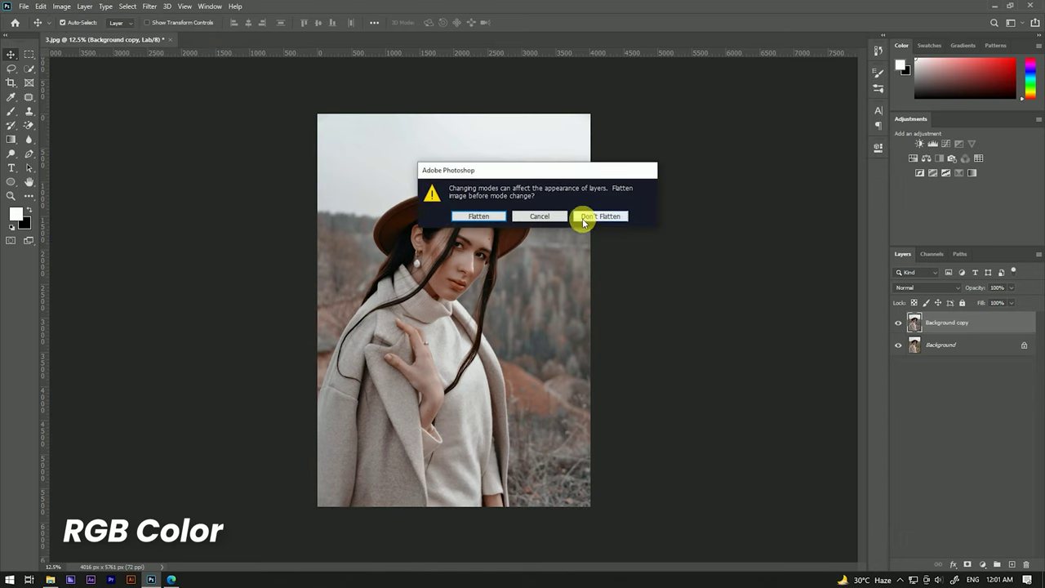
{"action": "left_click", "coordinate": [608, 219]}
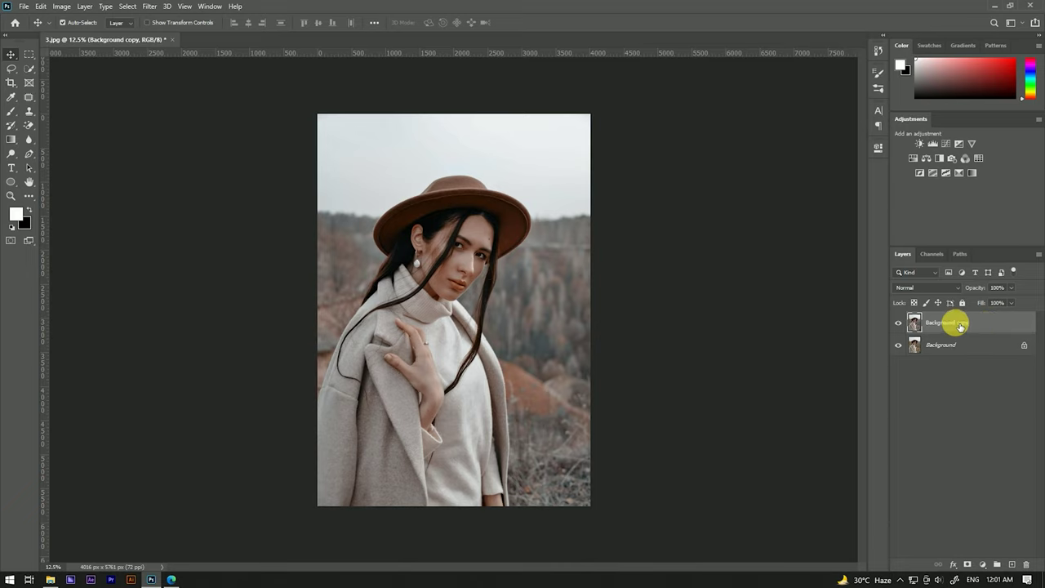
Rename the Background copy layer to 'RGB'.
{"action": "double_click", "coordinate": [958, 324]}
{"action": "type", "text": "obl"}
{"action": "key", "text": "Return"}
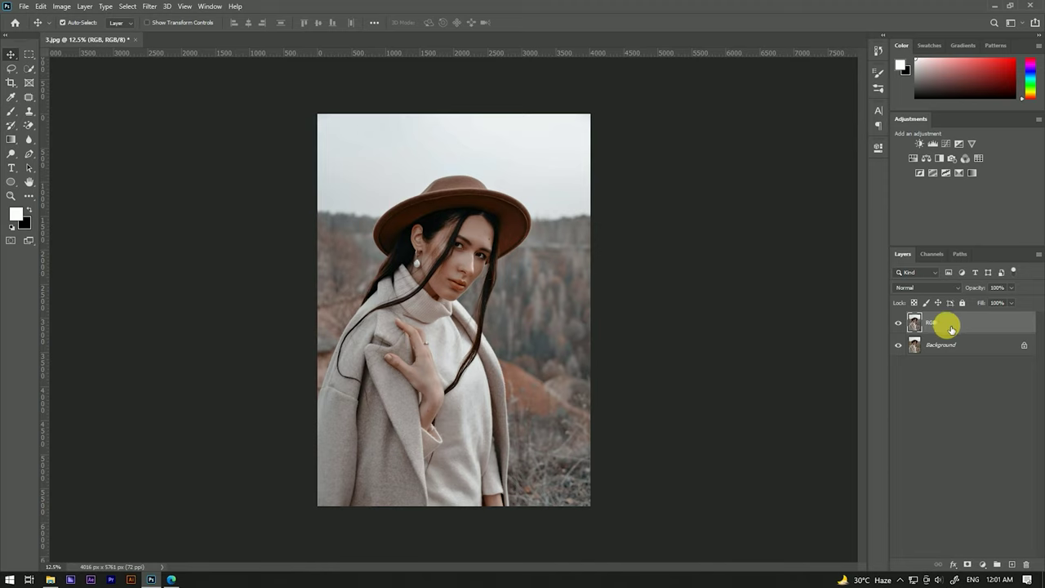
{"action": "left_click", "coordinate": [982, 564]}
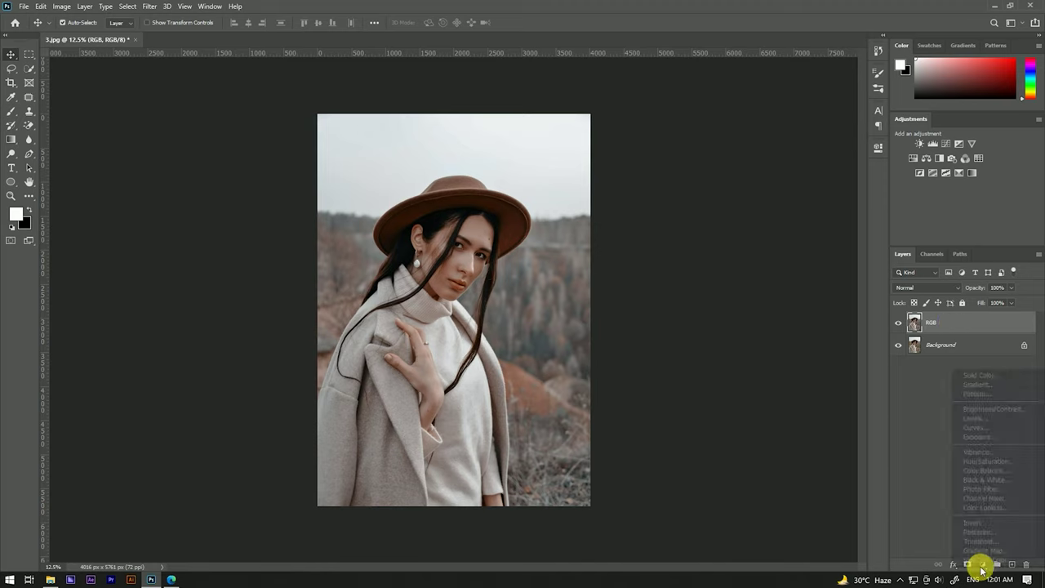
Add a Hue/Saturation adjustment layer and lower its saturation.
{"action": "left_click", "coordinate": [972, 463]}
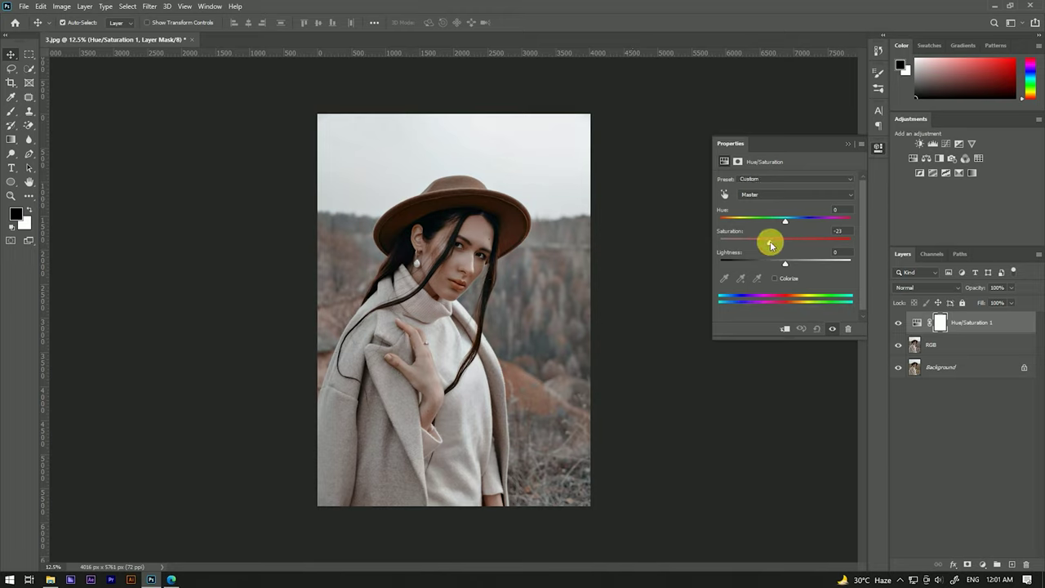
{"action": "left_click", "coordinate": [833, 233]}
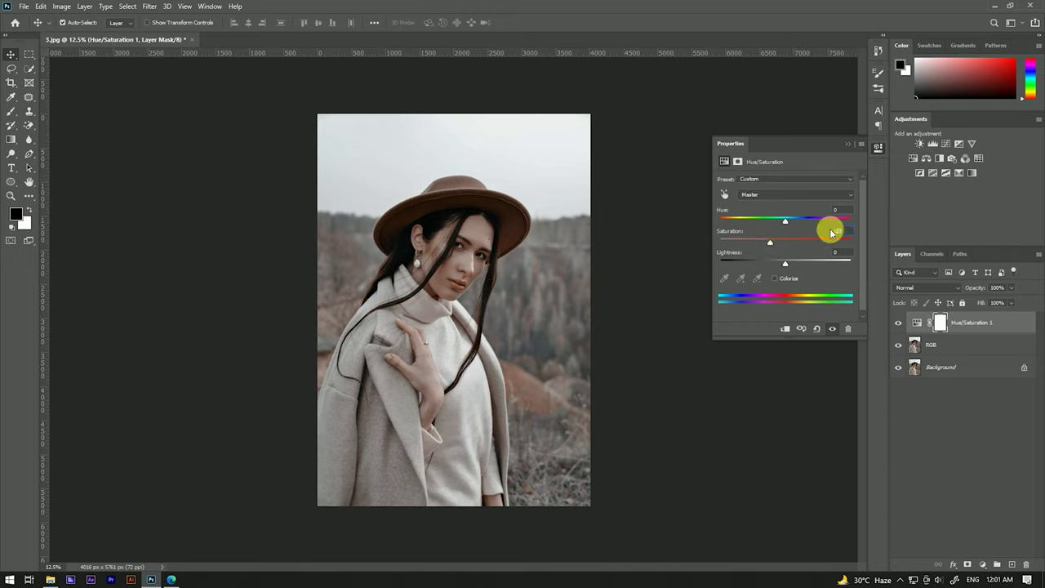
{"action": "type", "text": "-20"}
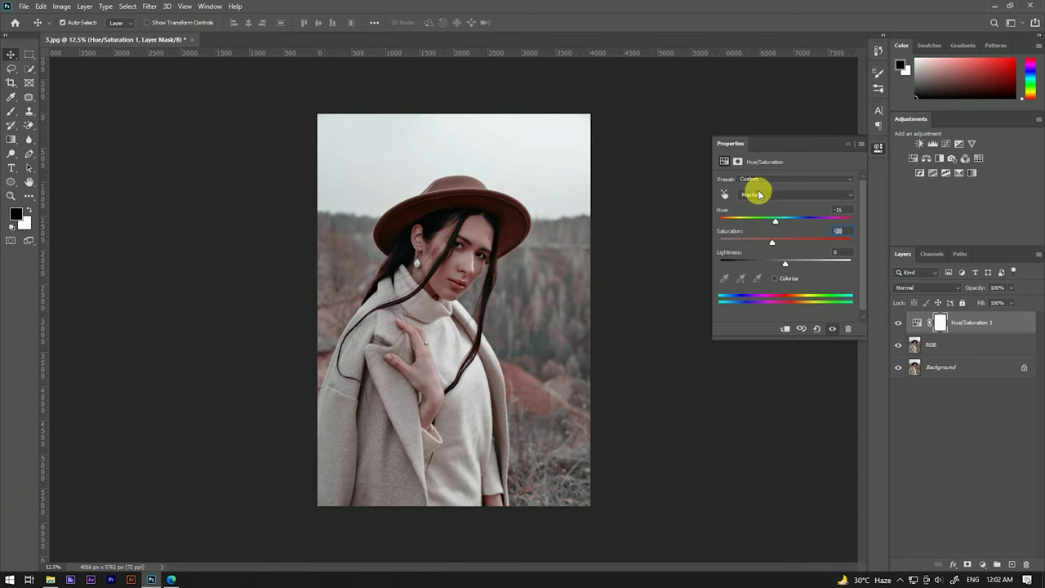
Limit the Hue/Saturation adjustment to Cyans and set their hue to +15.
{"action": "left_click", "coordinate": [759, 195]}
{"action": "left_click", "coordinate": [758, 236]}
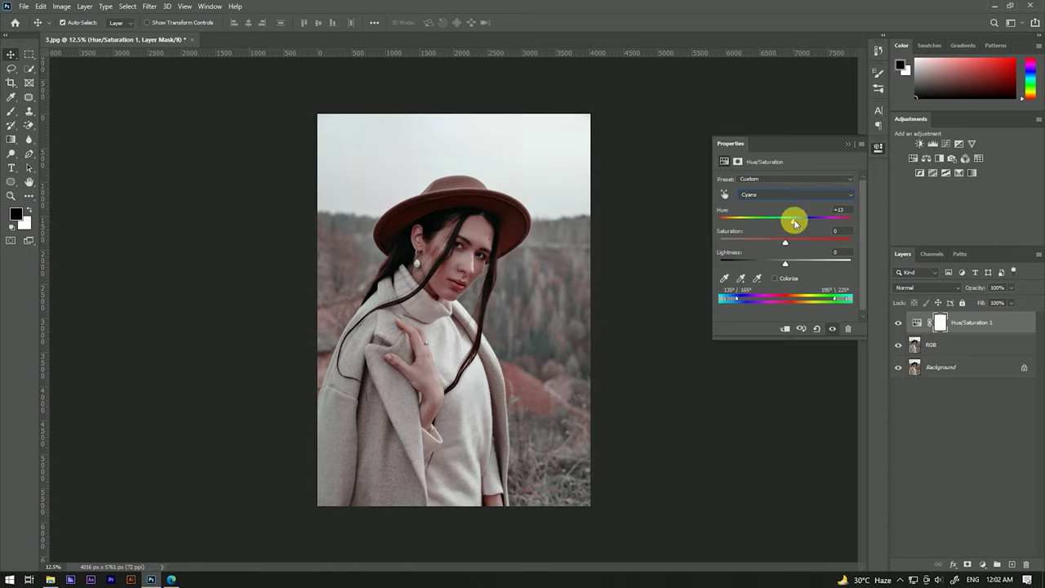
{"action": "left_click", "coordinate": [827, 211]}
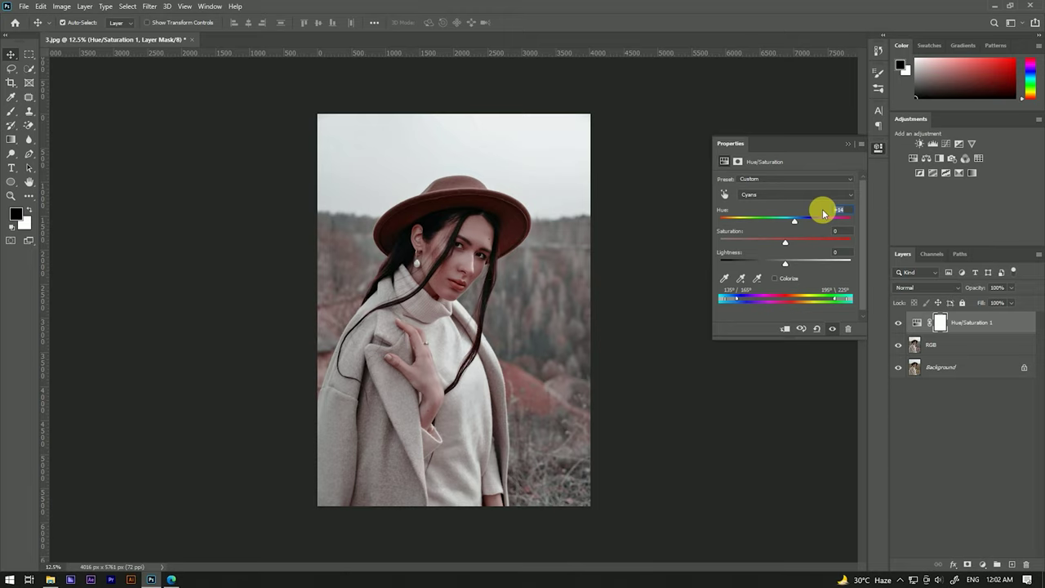
{"action": "key", "text": "BackSpace"}
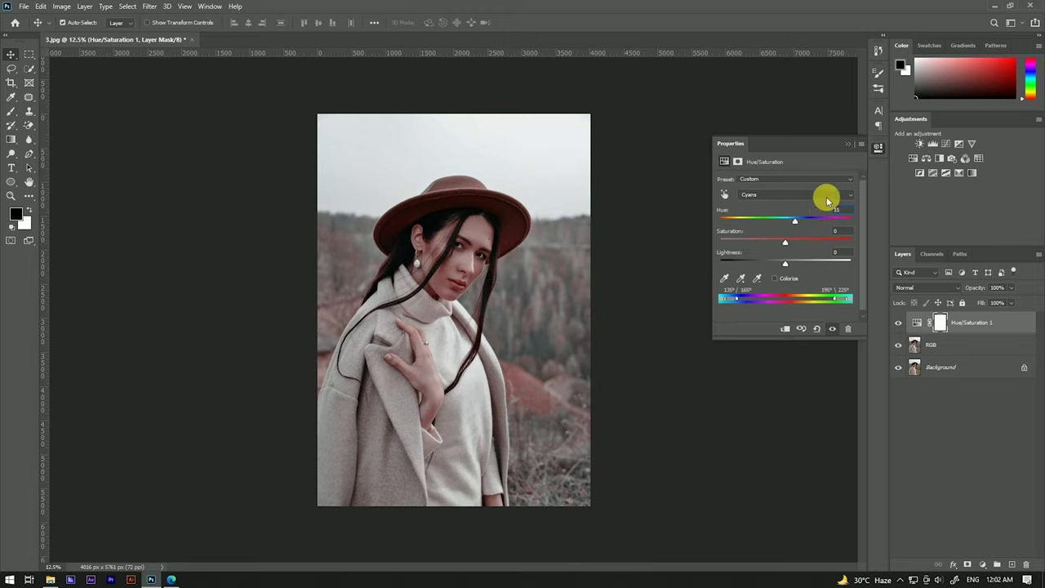
{"action": "type", "text": "15"}
{"action": "key", "text": "Return"}
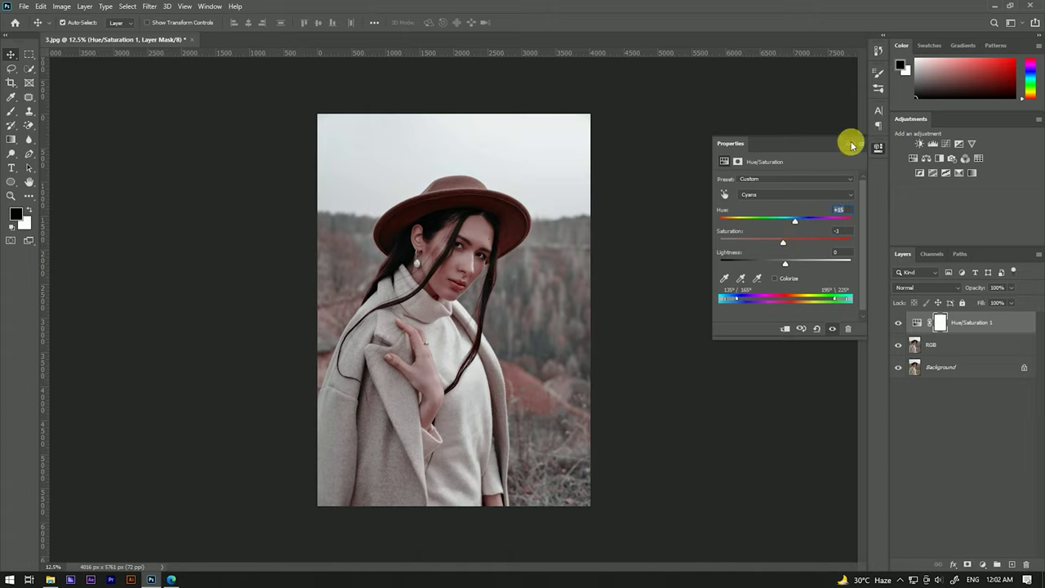
{"action": "left_click", "coordinate": [848, 143]}
{"action": "left_click", "coordinate": [1006, 322]}
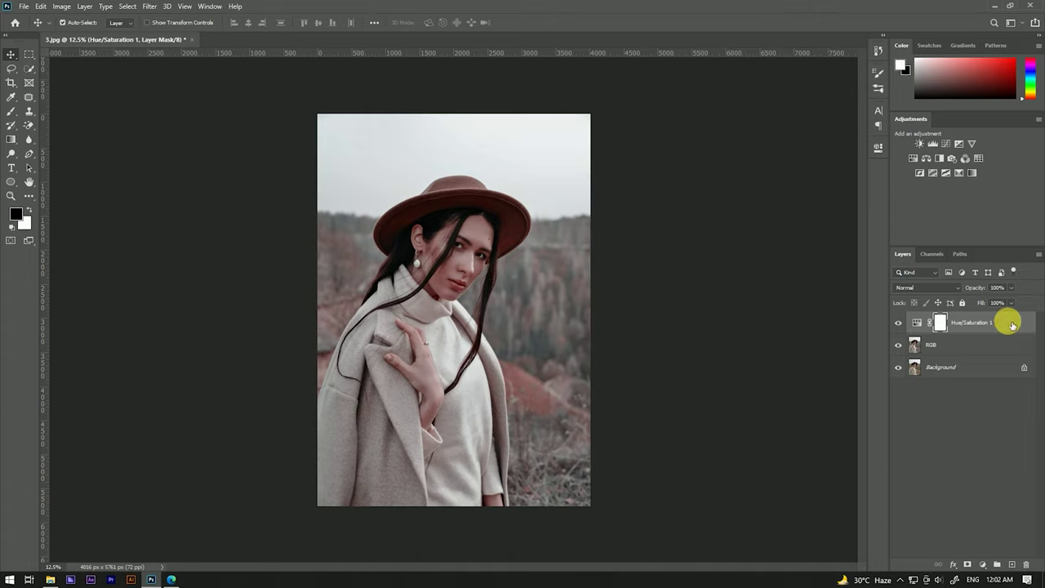
{"action": "left_click", "coordinate": [985, 566]}
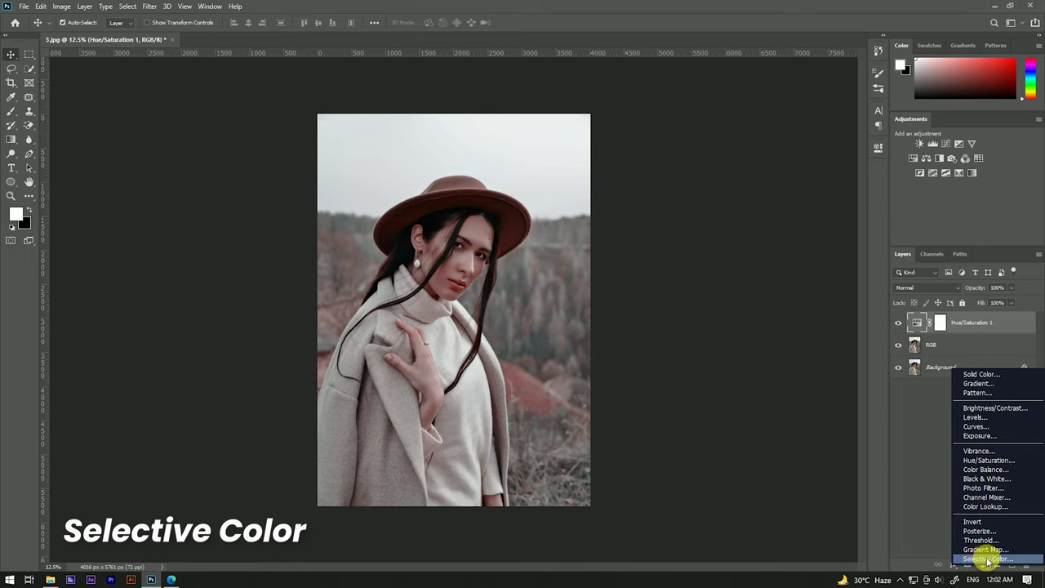
Add a Selective Color layer with Cyans set to Cyan +100, Magenta +8, Yellow +8.
{"action": "left_click", "coordinate": [967, 559]}
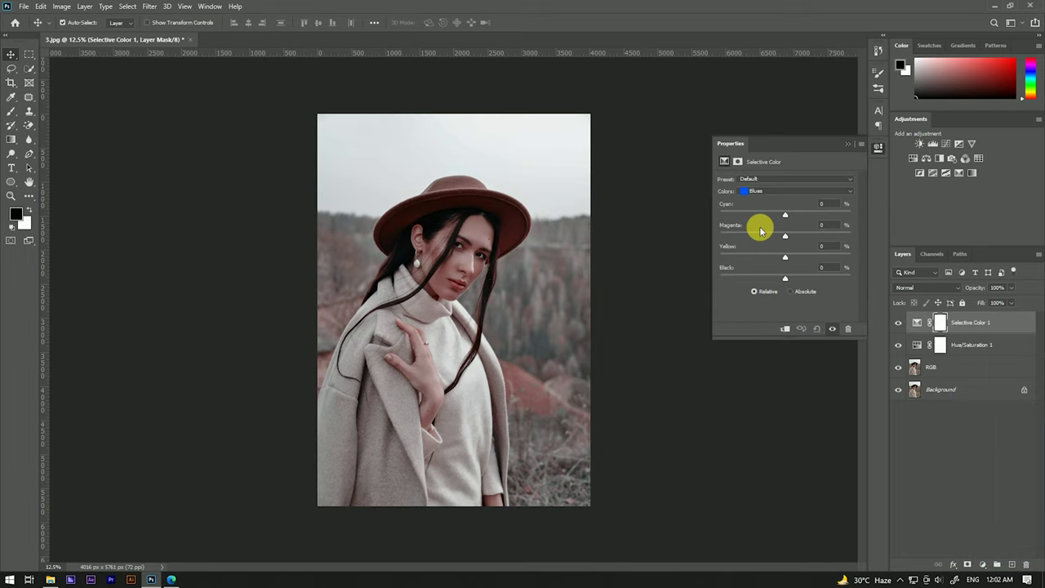
{"action": "left_click", "coordinate": [756, 191]}
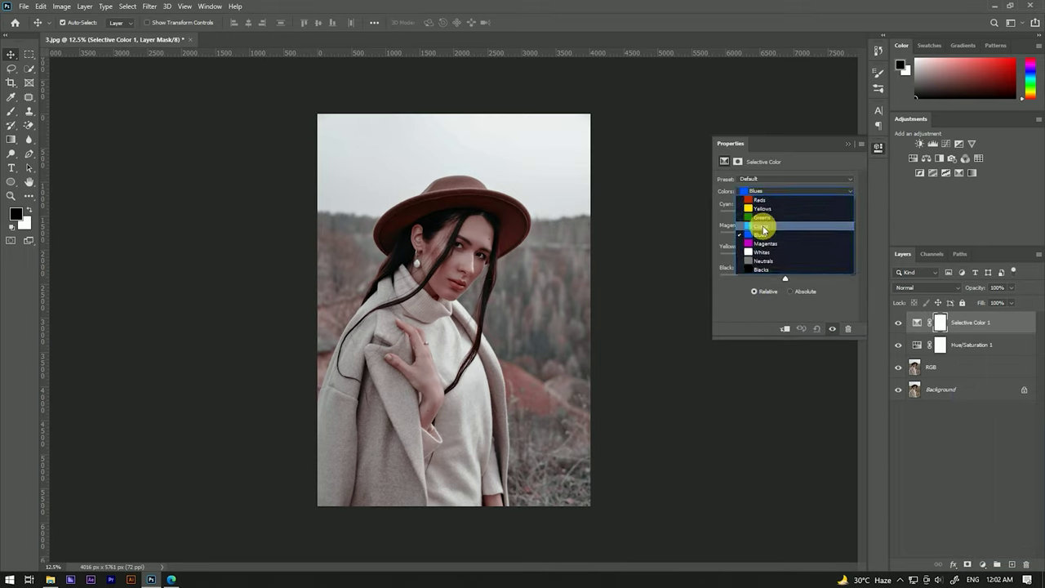
{"action": "left_click", "coordinate": [764, 226]}
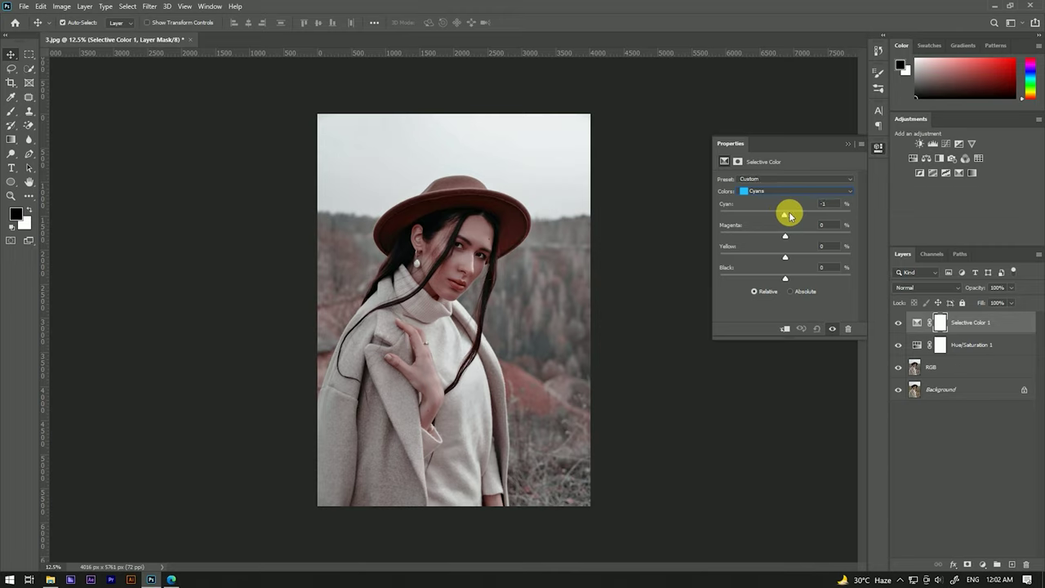
{"action": "left_click_drag", "start_coordinate": [790, 215], "coordinate": [848, 214]}
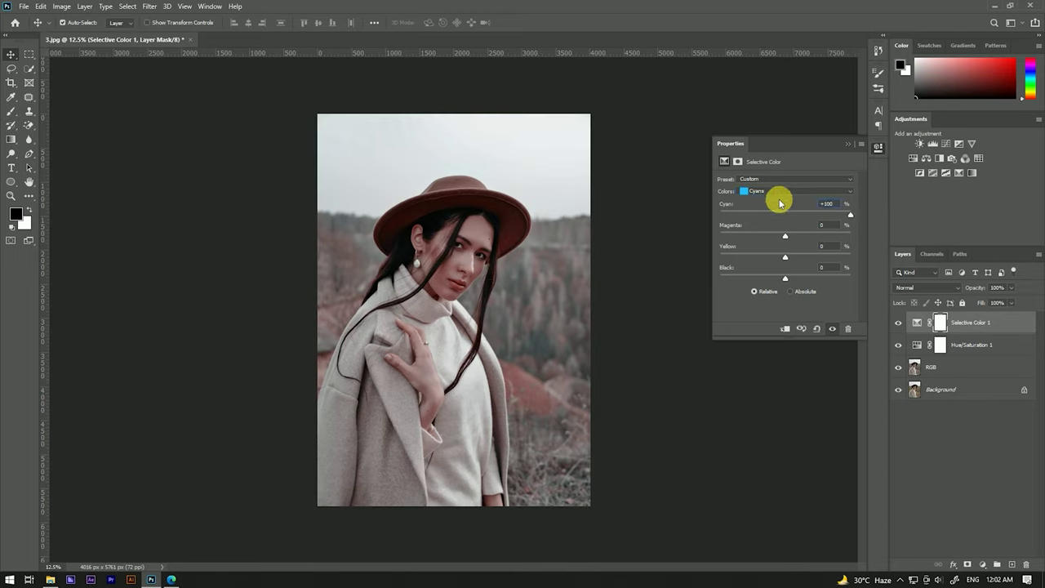
{"action": "left_click_drag", "start_coordinate": [785, 236], "coordinate": [790, 237]}
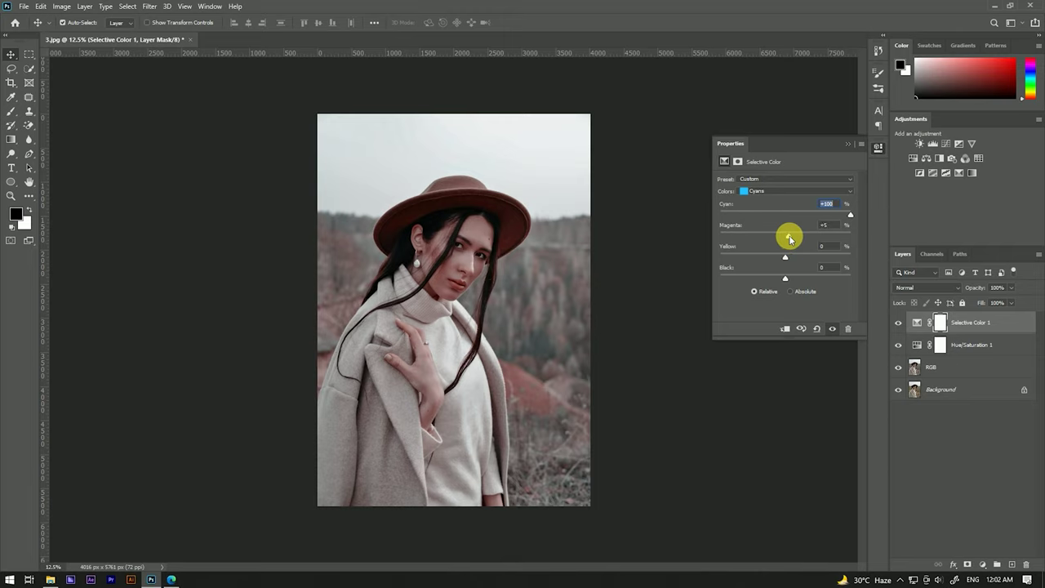
{"action": "left_click_drag", "start_coordinate": [786, 255], "coordinate": [791, 255]}
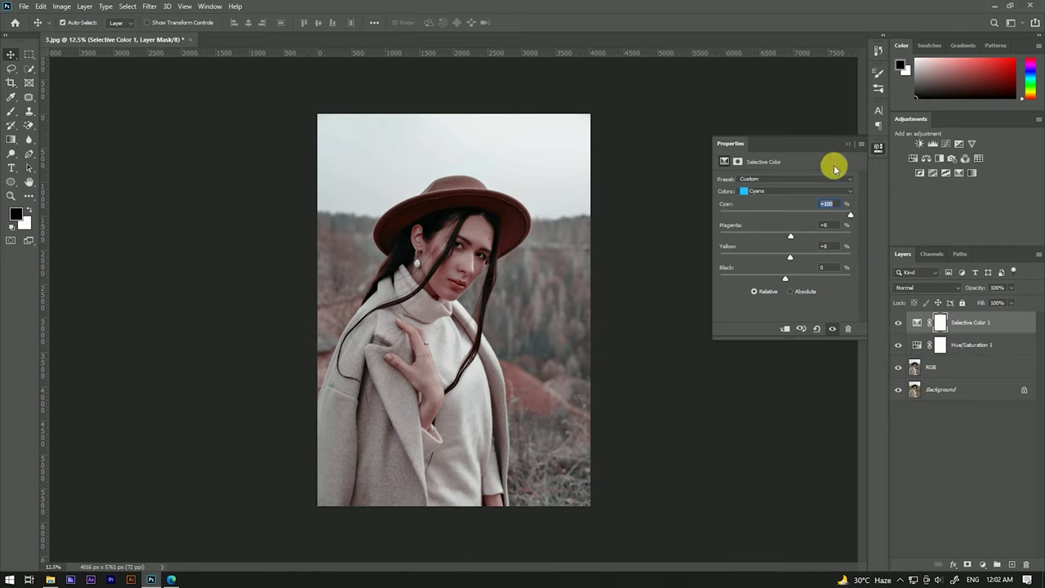
{"action": "left_click", "coordinate": [795, 193]}
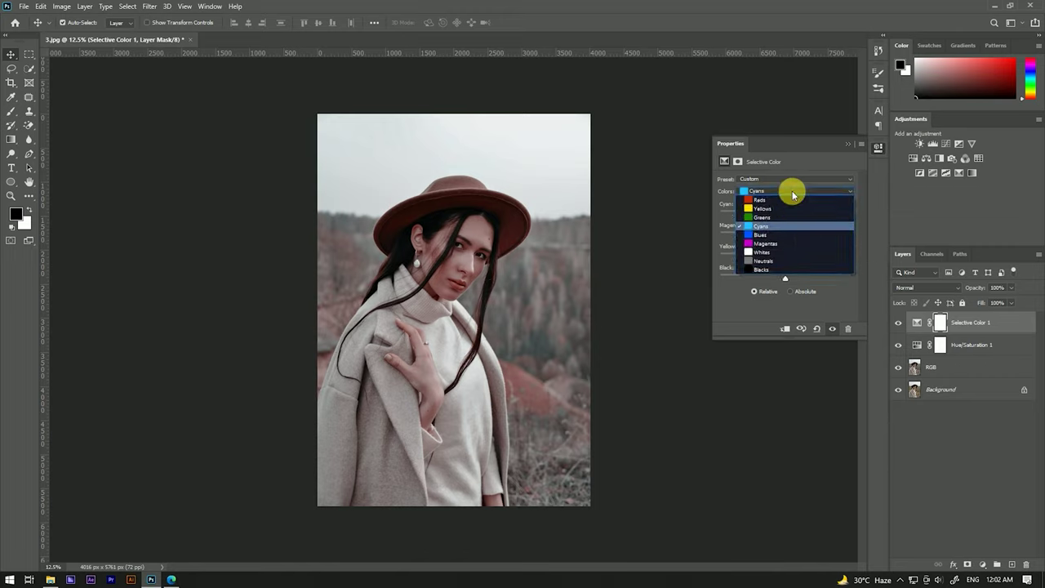
Set the Selective Color Whites to Cyan +20, Yellow -12 and Black +21.
{"action": "left_click", "coordinate": [772, 254]}
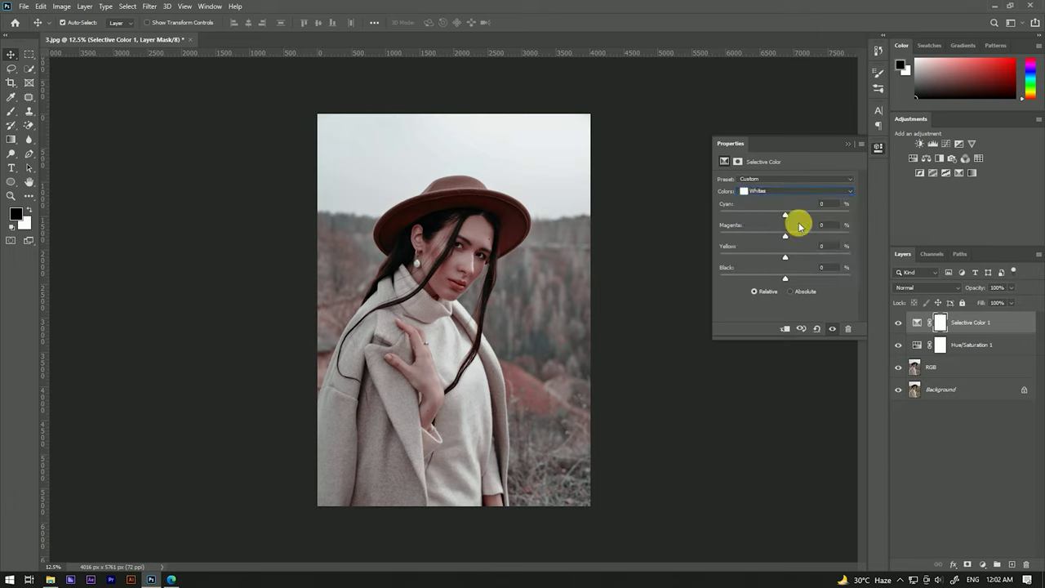
{"action": "left_click", "coordinate": [820, 205]}
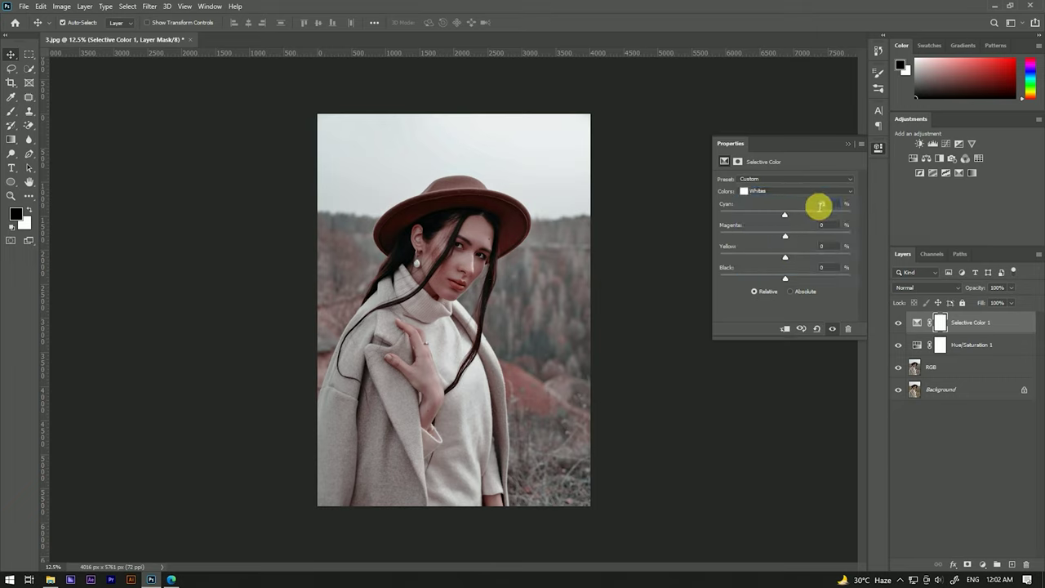
{"action": "type", "text": "20"}
{"action": "key", "text": "Return"}
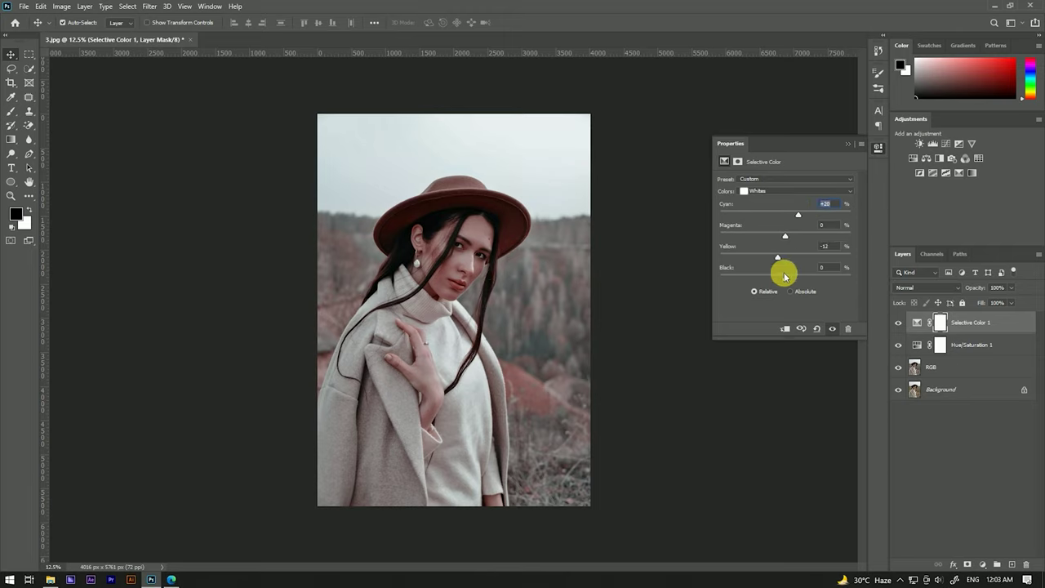
{"action": "left_click_drag", "start_coordinate": [786, 281], "coordinate": [793, 281]}
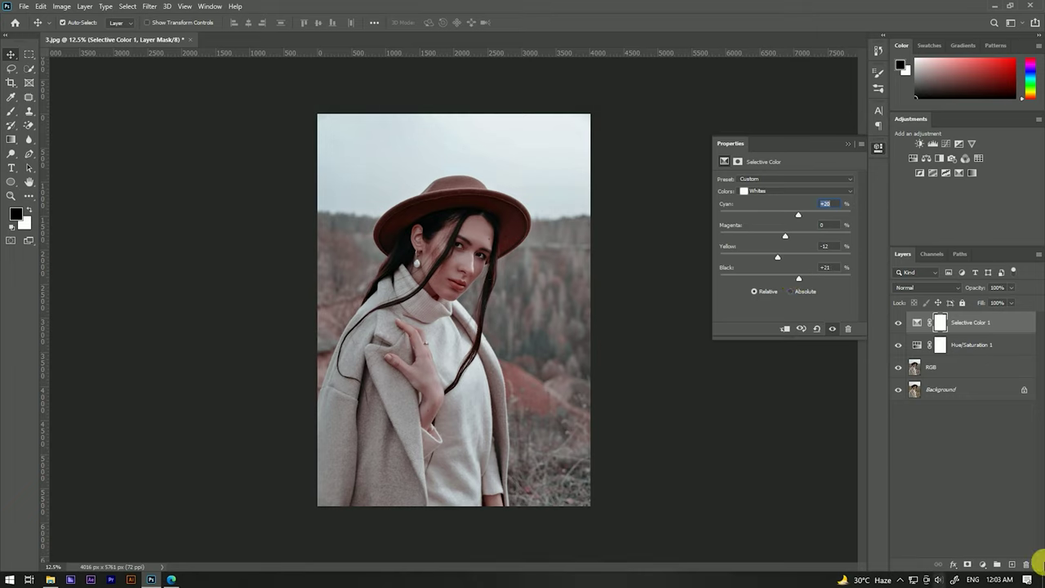
Adjust the Greens range to Cyan +25, Magenta +13, Yellow -9.
{"action": "left_click", "coordinate": [792, 190]}
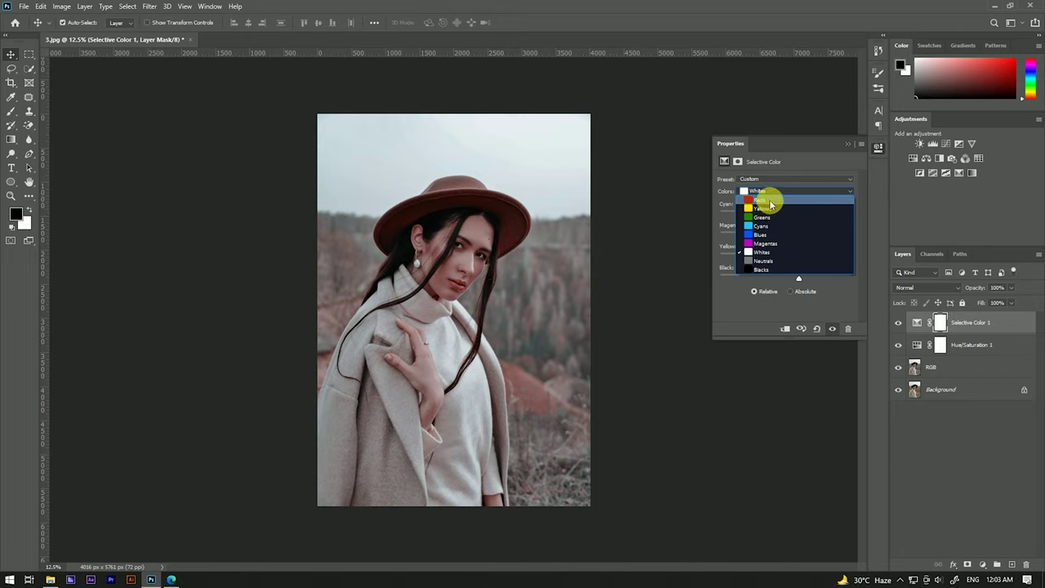
{"action": "left_click", "coordinate": [768, 217]}
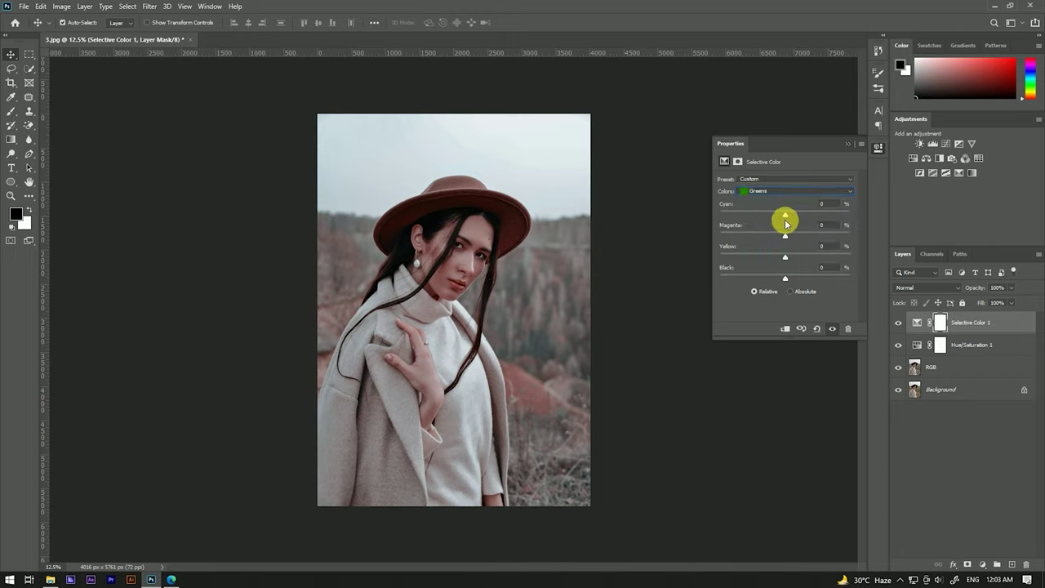
{"action": "left_click", "coordinate": [826, 205]}
{"action": "type", "text": "25"}
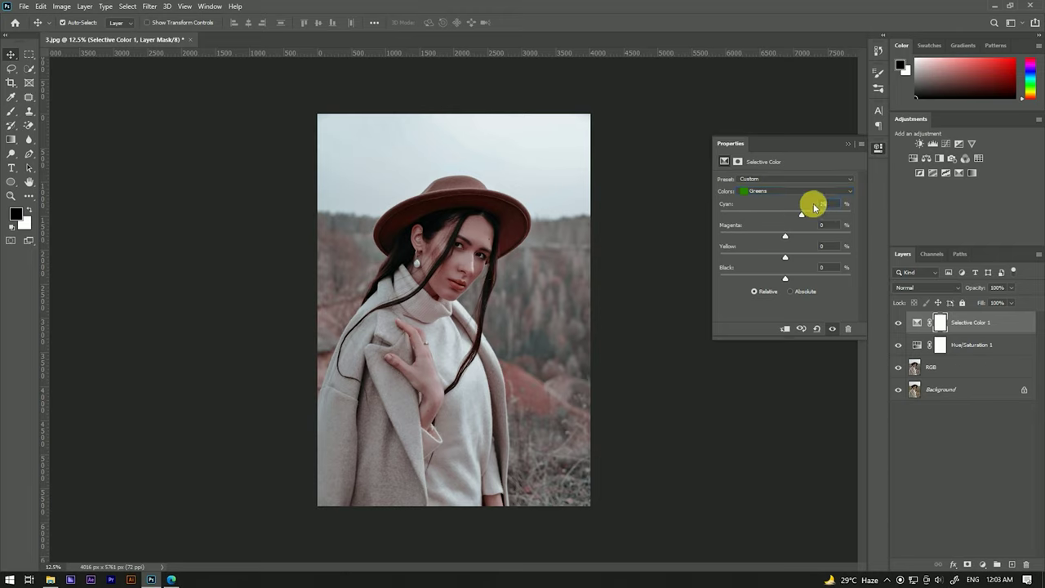
{"action": "left_click", "coordinate": [787, 259]}
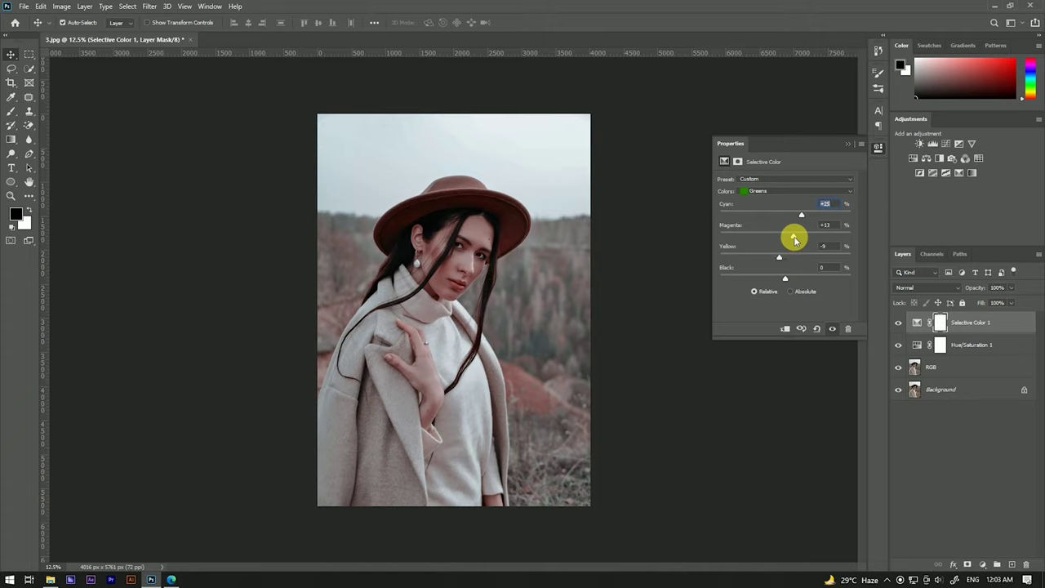
{"action": "left_click", "coordinate": [848, 144]}
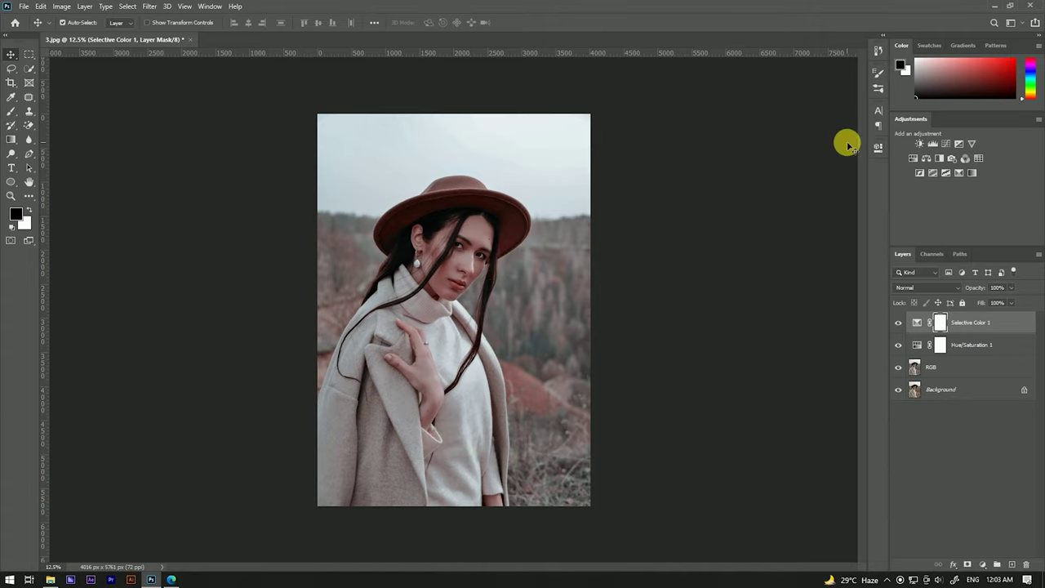
Add a Gradient Fill layer above the Selective Color layer.
{"action": "left_click", "coordinate": [997, 323]}
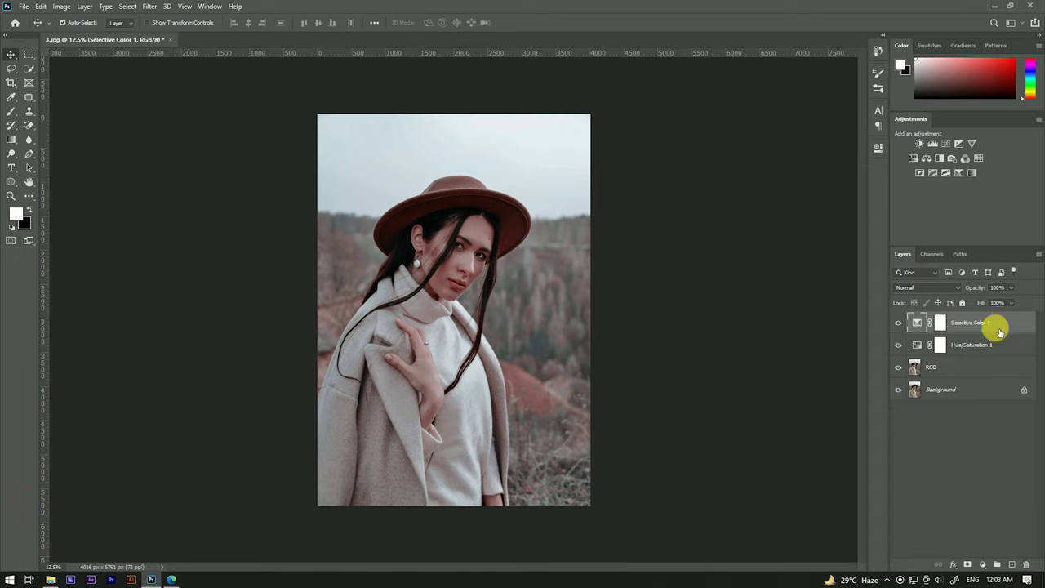
{"action": "left_click", "coordinate": [982, 565]}
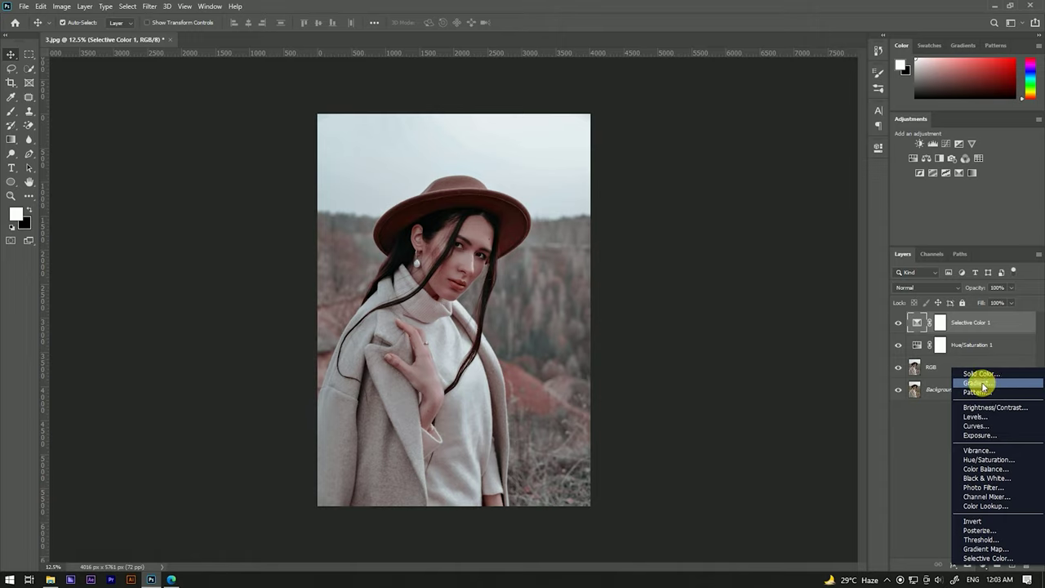
{"action": "left_click", "coordinate": [978, 384]}
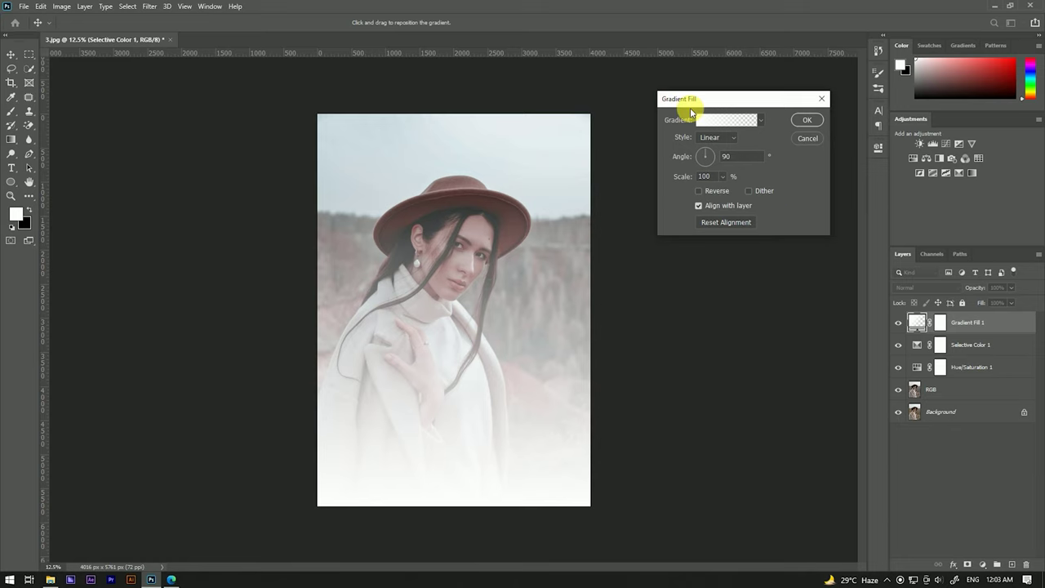
Make the gradient Foreground to Transparent with a black starting stop.
{"action": "left_click", "coordinate": [727, 120]}
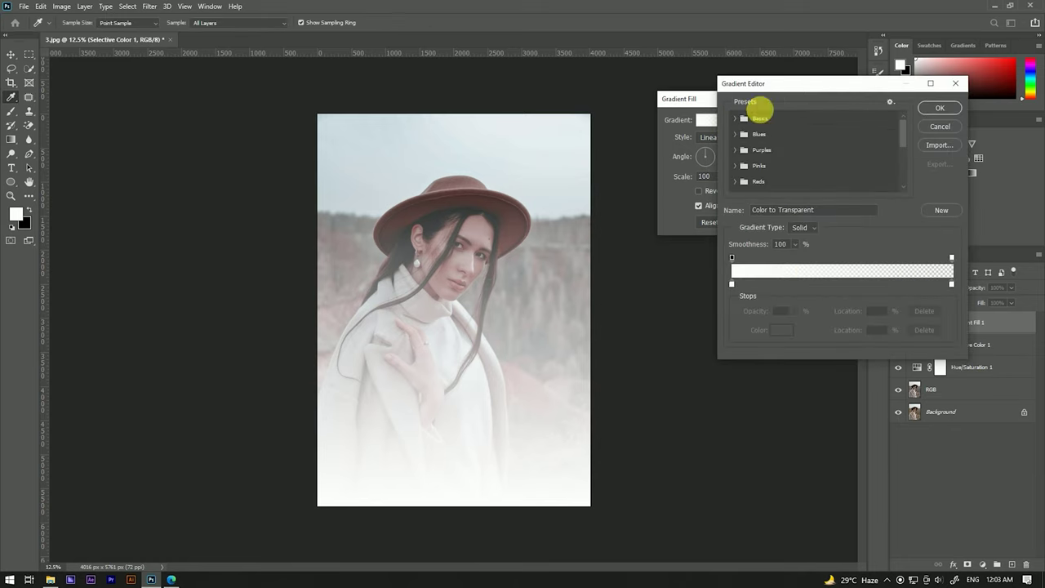
{"action": "left_click_drag", "start_coordinate": [774, 82], "coordinate": [96, 67]}
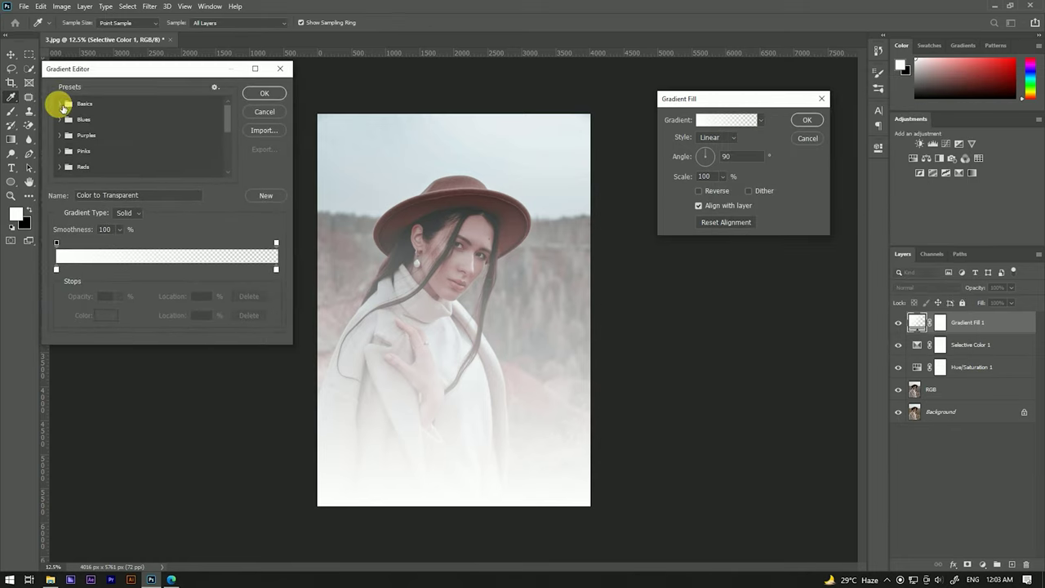
{"action": "left_click", "coordinate": [62, 104]}
{"action": "left_click", "coordinate": [92, 121]}
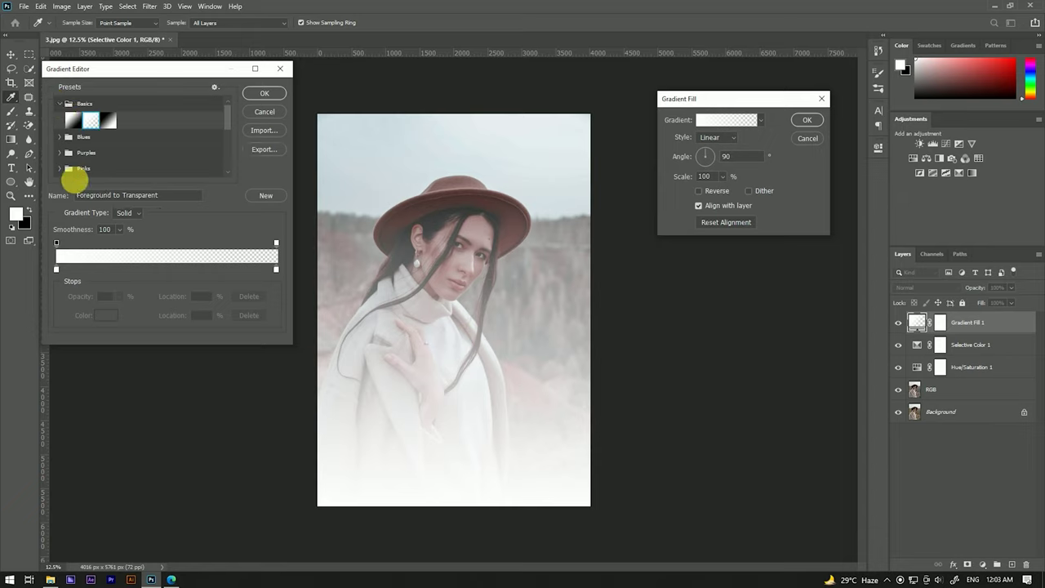
{"action": "left_click", "coordinate": [56, 270]}
{"action": "left_click", "coordinate": [105, 315]}
{"action": "left_click_drag", "start_coordinate": [729, 277], "coordinate": [790, 318]}
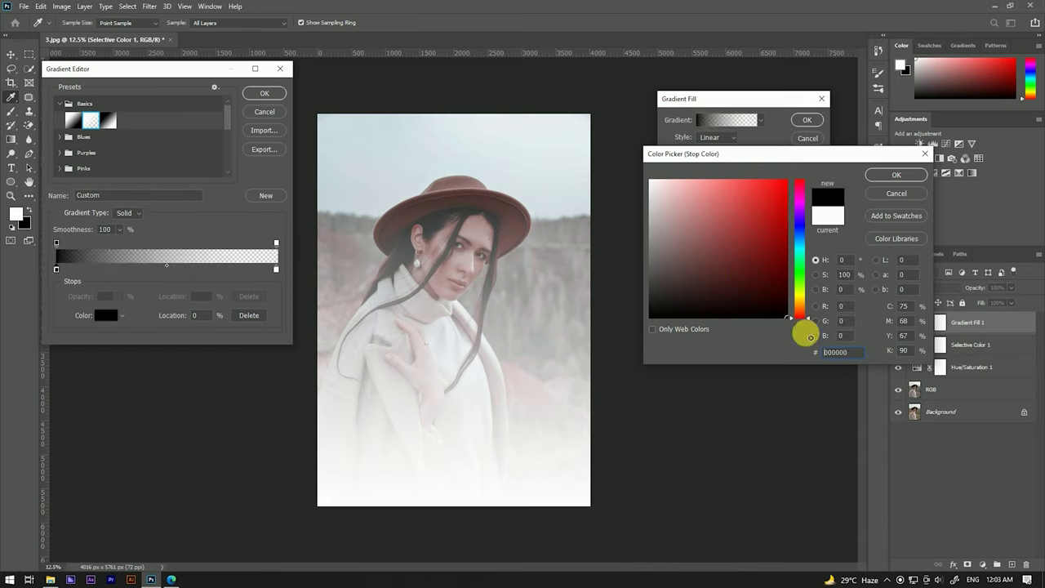
{"action": "left_click", "coordinate": [884, 177]}
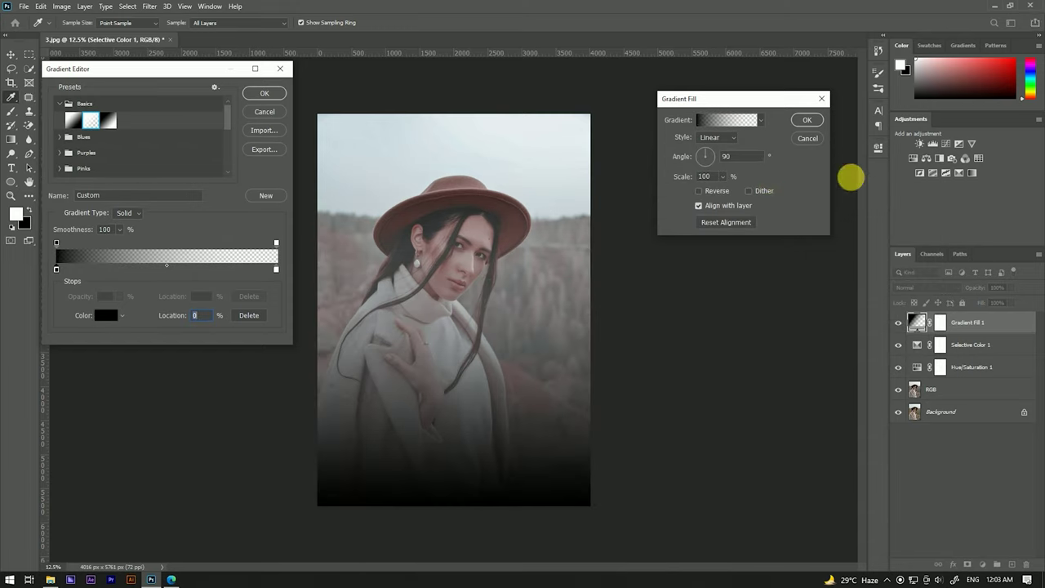
{"action": "left_click", "coordinate": [262, 95]}
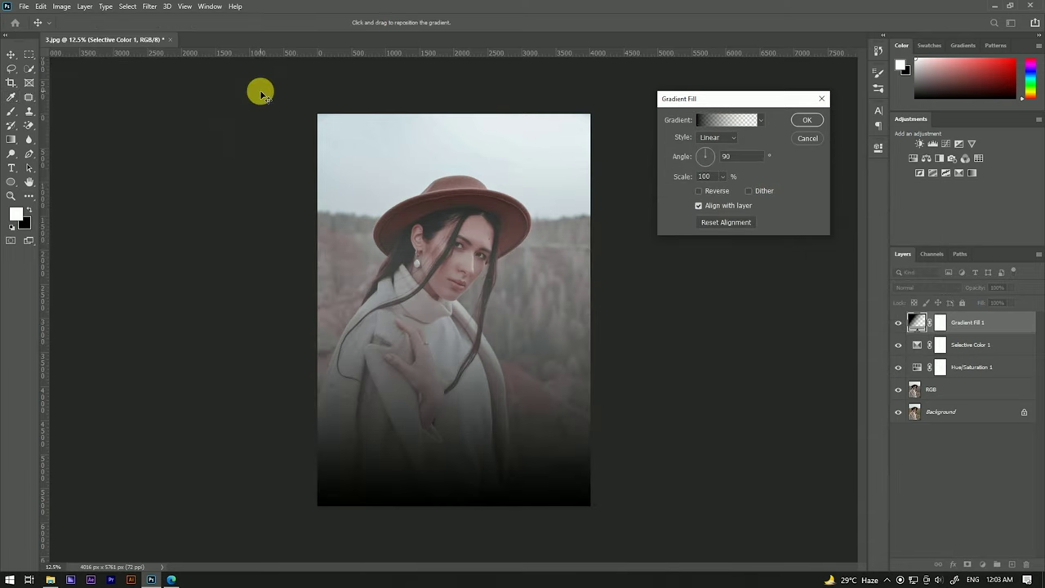
Set the gradient style to Radial with Reverse ticked.
{"action": "left_click", "coordinate": [722, 139]}
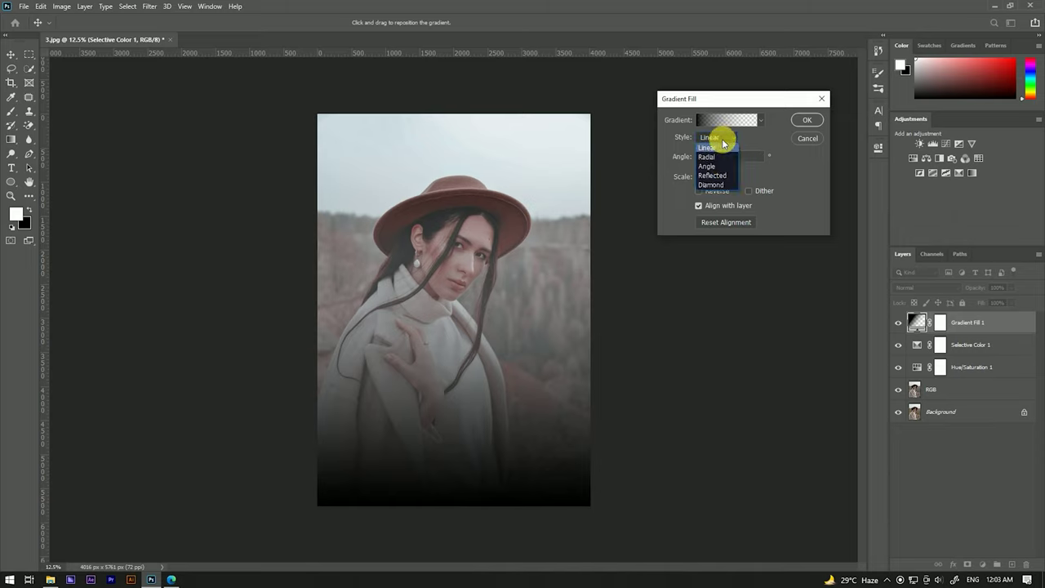
{"action": "left_click", "coordinate": [719, 160]}
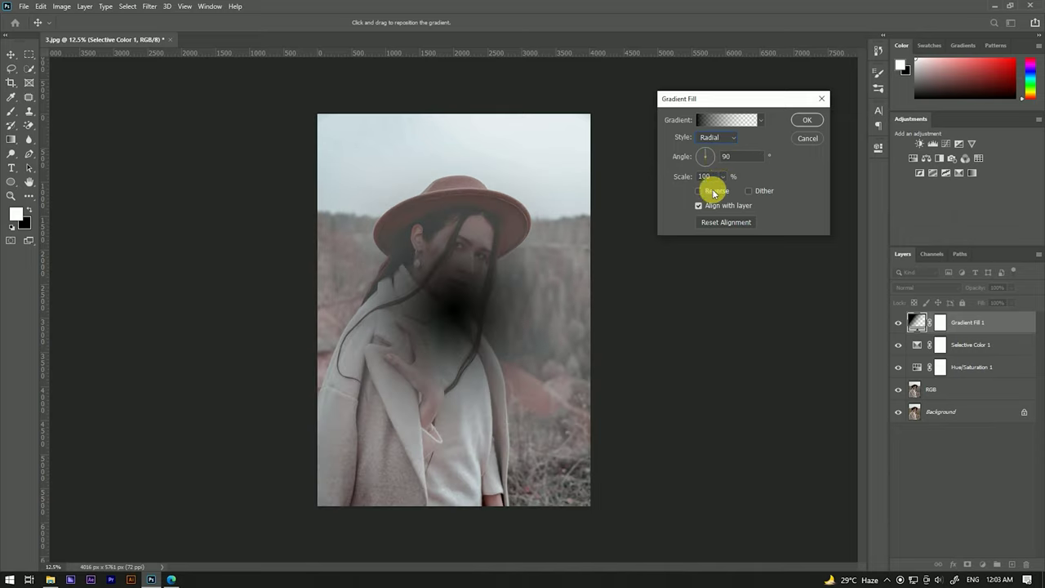
{"action": "left_click", "coordinate": [700, 192]}
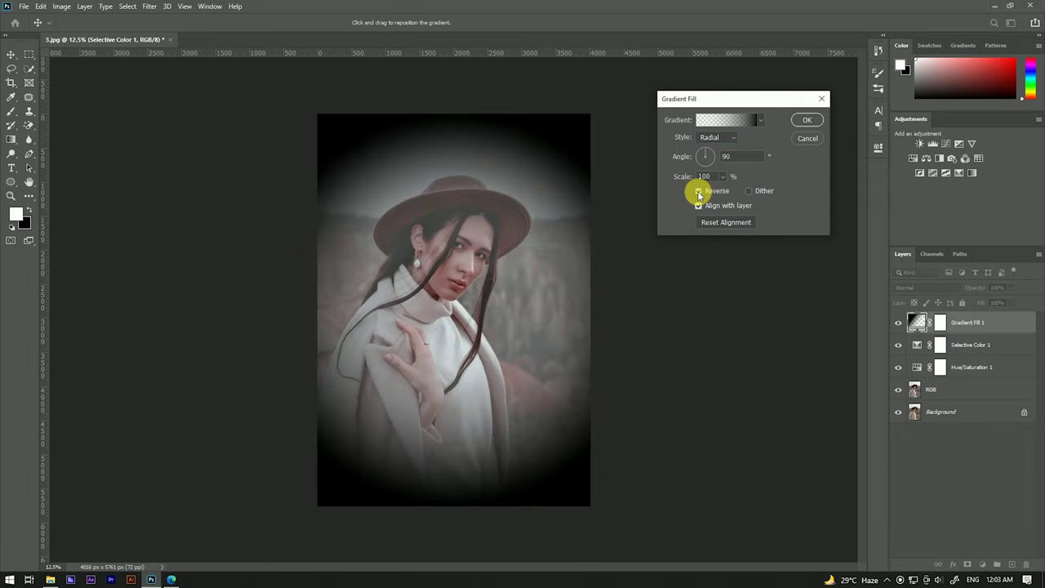
Set the radial gradient's scale to 150%.
{"action": "left_click", "coordinate": [722, 177]}
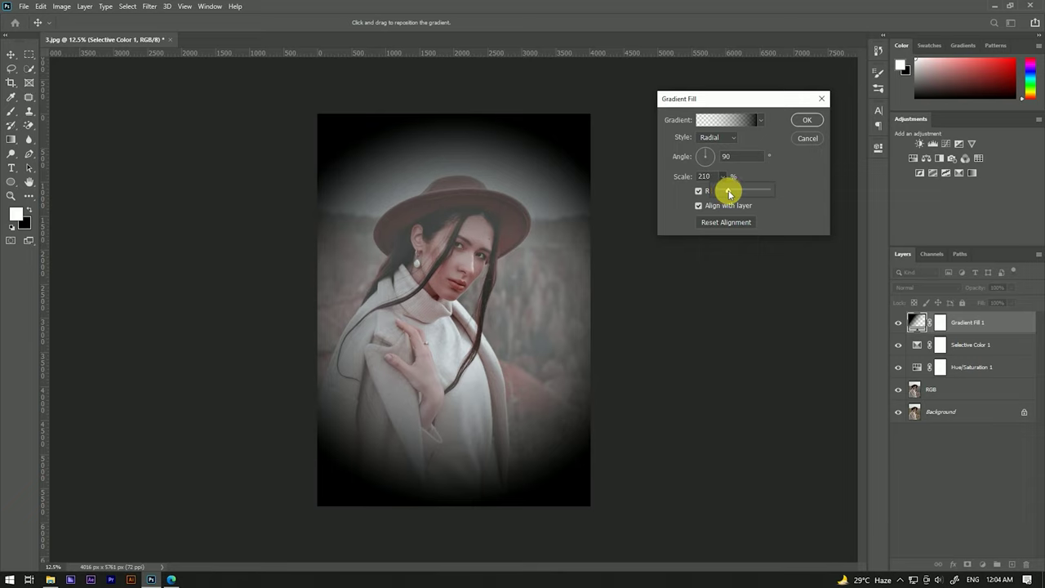
{"action": "left_click_drag", "start_coordinate": [735, 194], "coordinate": [723, 194]}
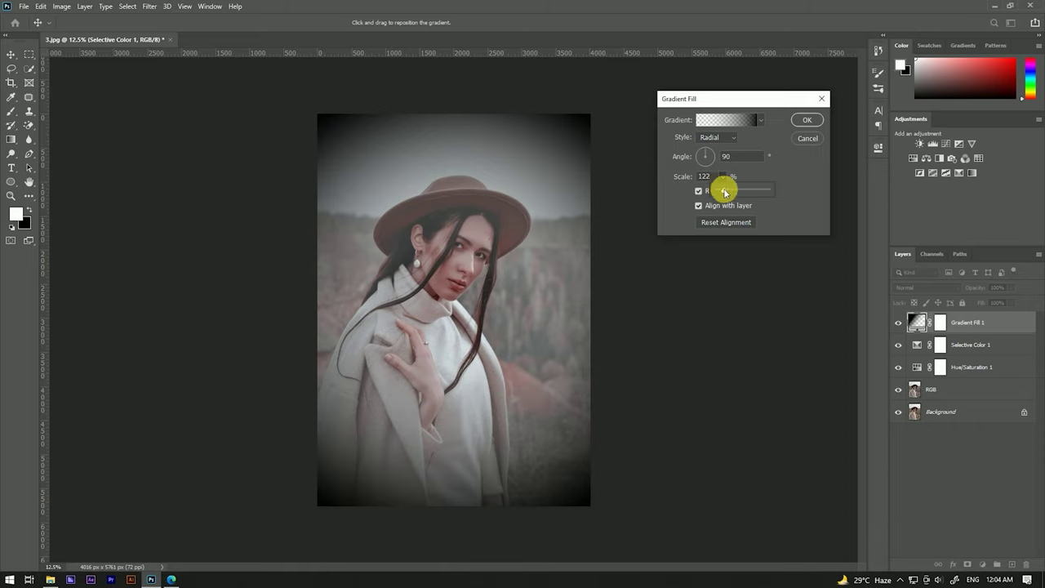
{"action": "left_click_drag", "start_coordinate": [725, 192], "coordinate": [717, 182]}
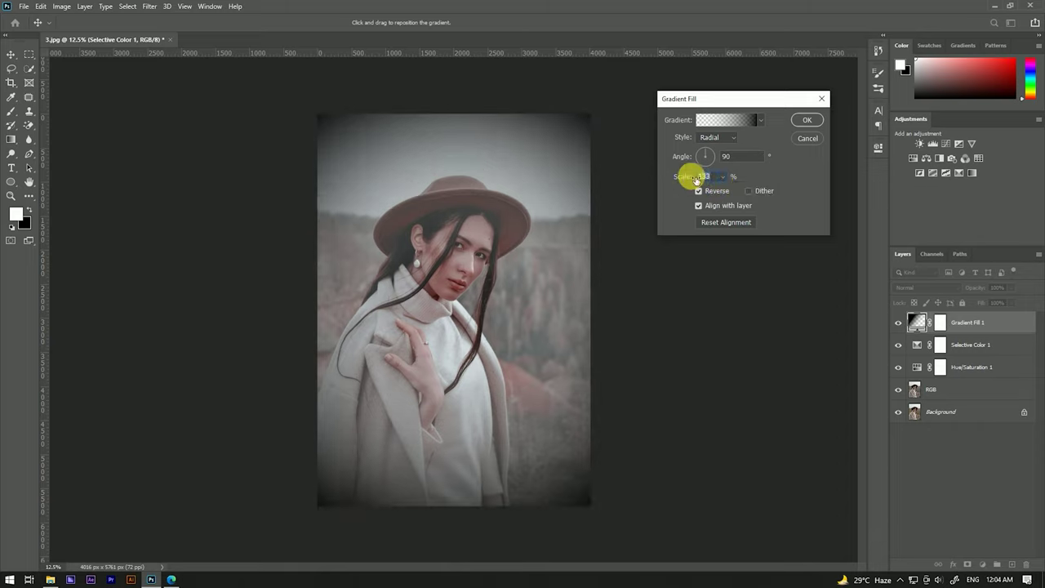
{"action": "type", "text": "200"}
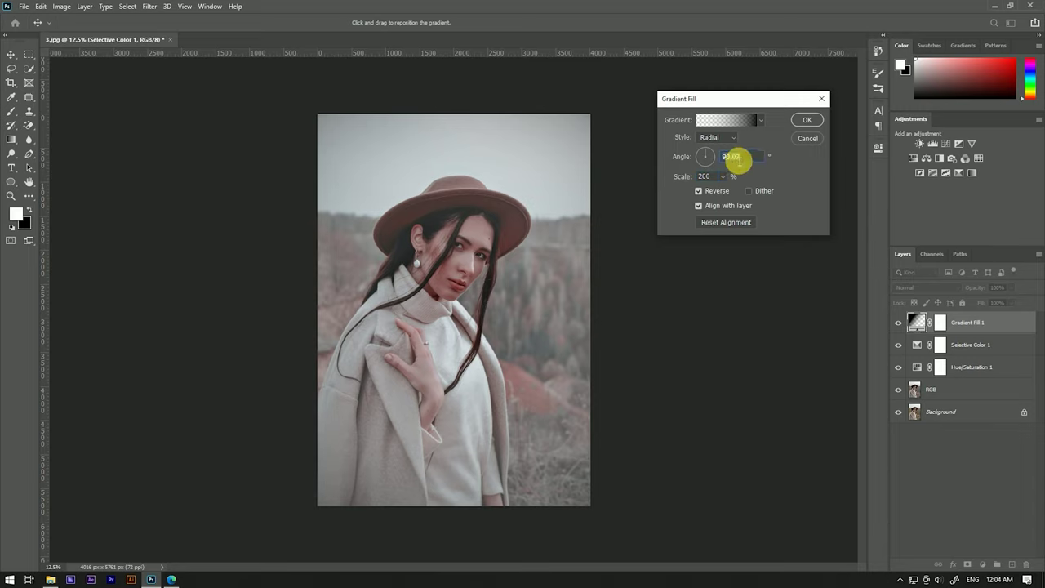
{"action": "left_click", "coordinate": [717, 177]}
{"action": "type", "text": "180"}
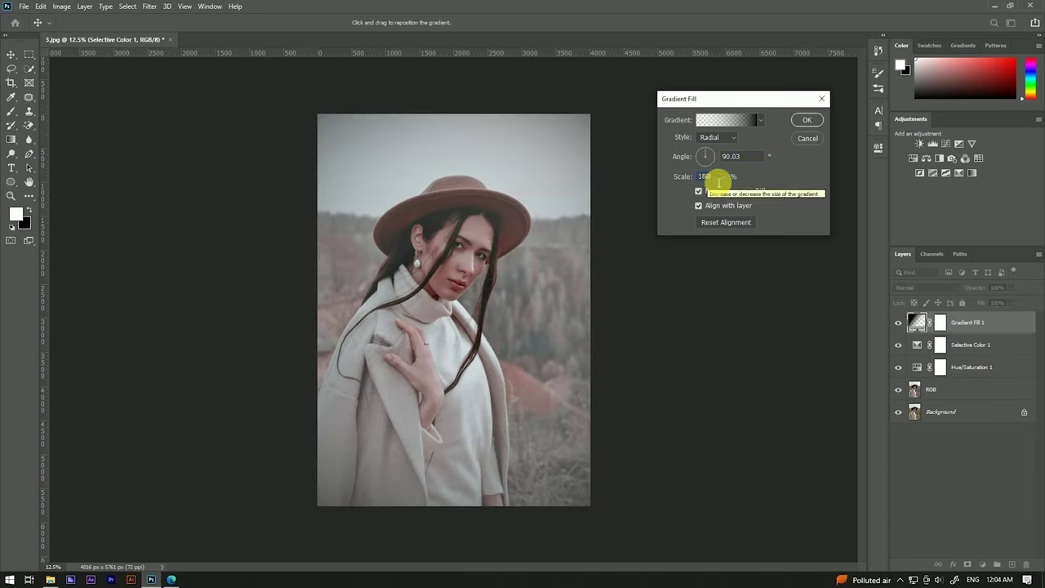
{"action": "type", "text": "150"}
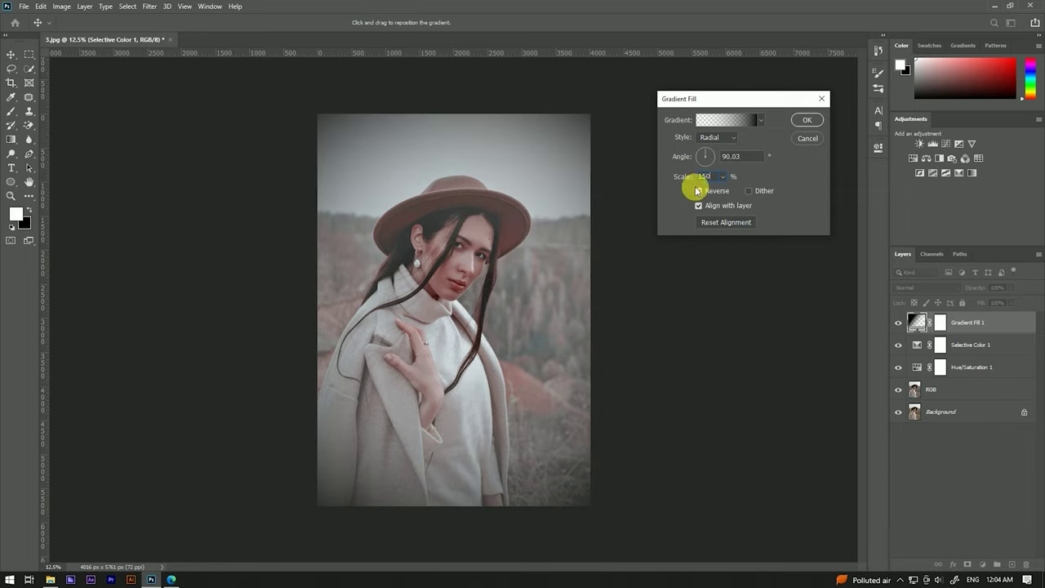
{"action": "left_click", "coordinate": [737, 157]}
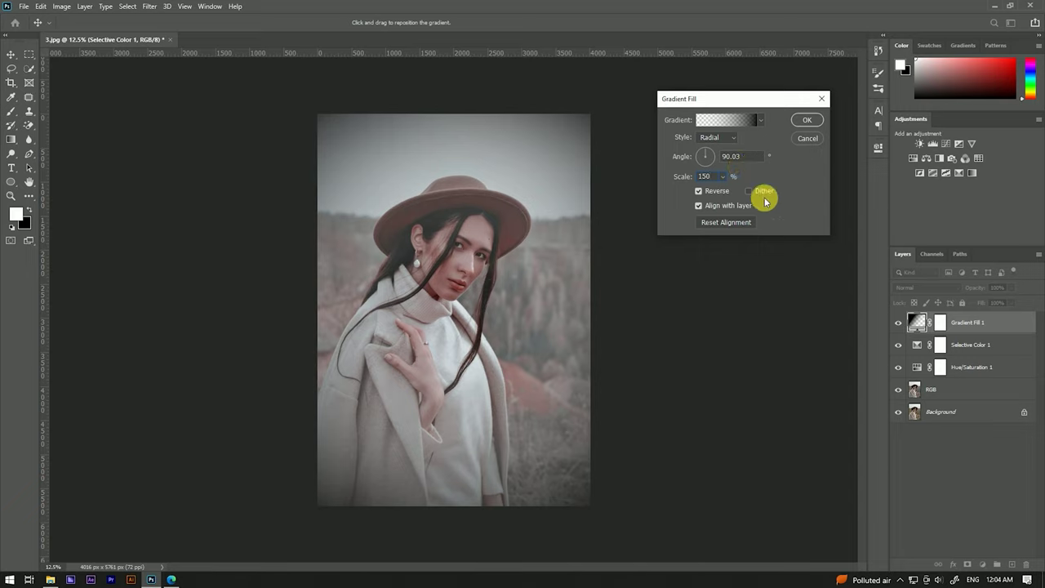
Pick the Foreground to Transparent preset from the Basics gradients.
{"action": "left_click", "coordinate": [762, 120]}
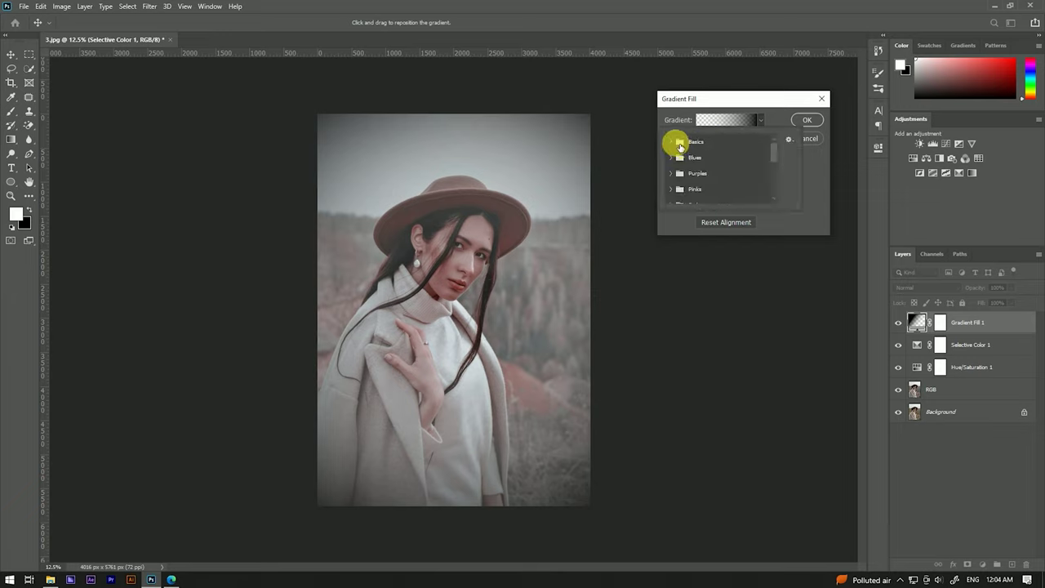
{"action": "left_click", "coordinate": [681, 148]}
{"action": "left_click", "coordinate": [671, 143]}
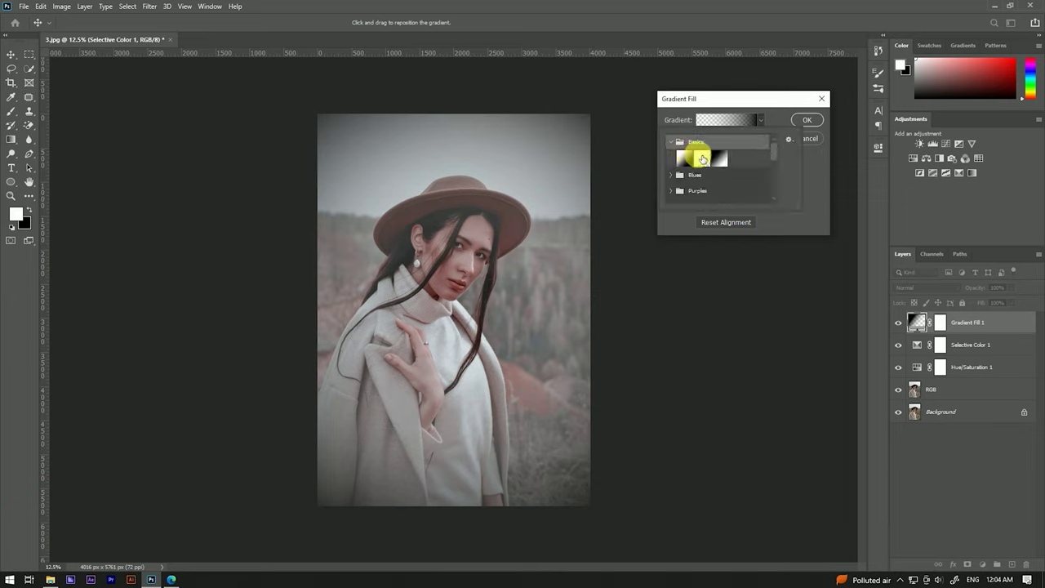
{"action": "left_click", "coordinate": [702, 157]}
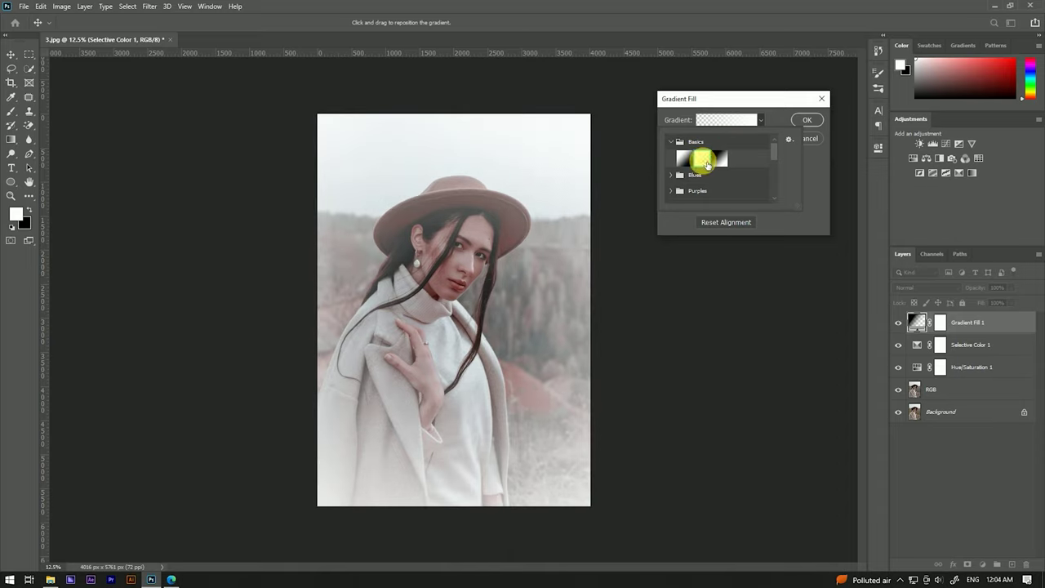
{"action": "double_click", "coordinate": [705, 161]}
Set the gradient's starting stop to black and apply the Gradient Fill.
{"action": "left_click", "coordinate": [726, 122]}
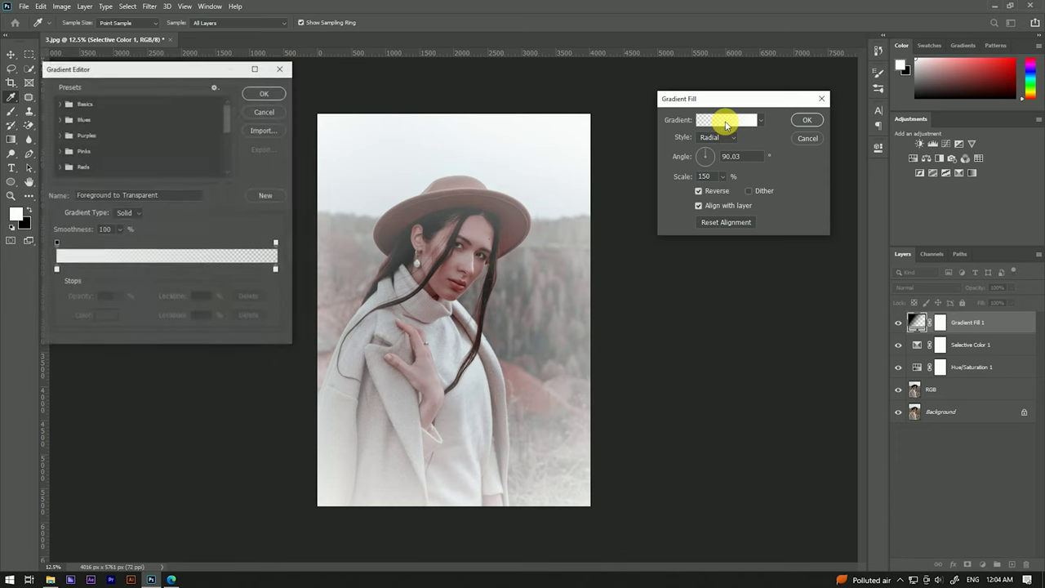
{"action": "left_click", "coordinate": [56, 269]}
{"action": "left_click", "coordinate": [106, 315]}
{"action": "left_click_drag", "start_coordinate": [755, 298], "coordinate": [812, 336]}
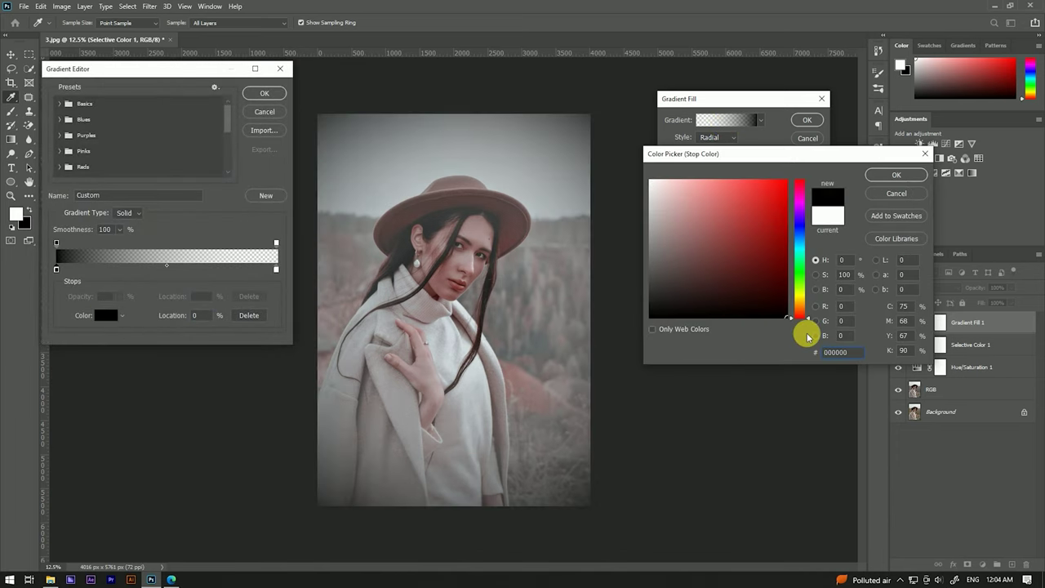
{"action": "left_click", "coordinate": [896, 175]}
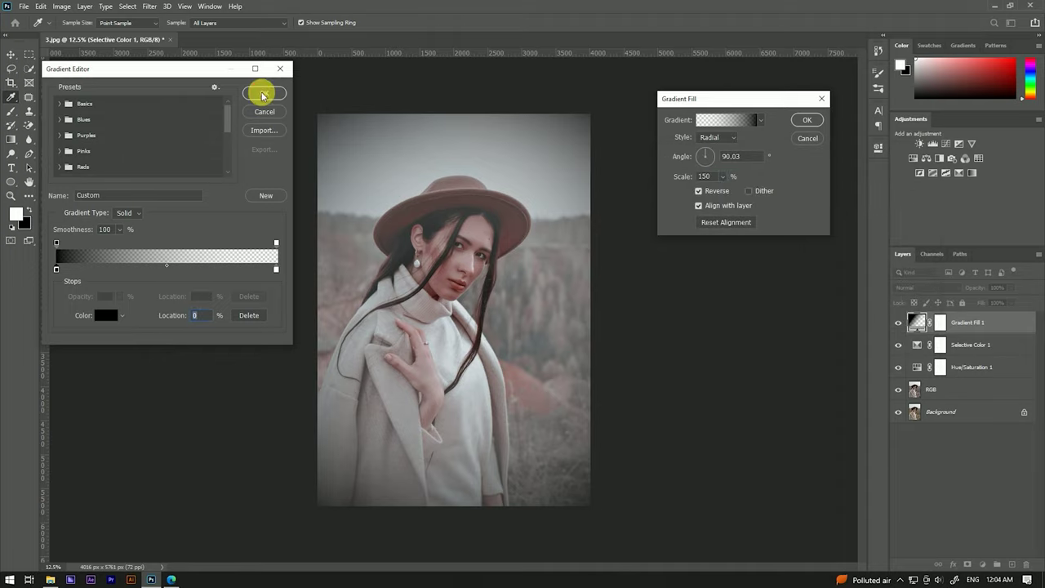
{"action": "left_click", "coordinate": [264, 92]}
{"action": "left_click", "coordinate": [807, 120]}
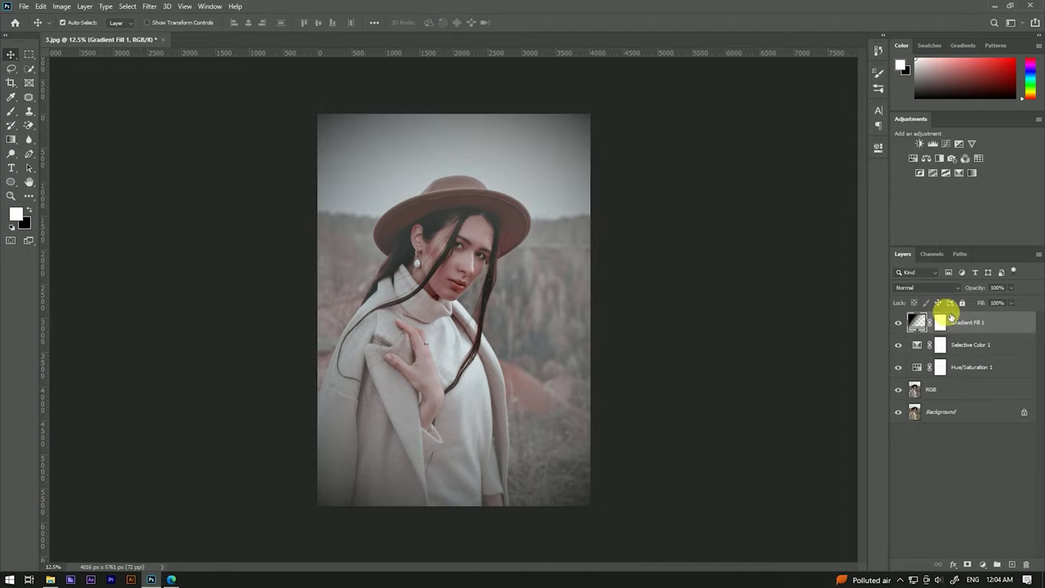
{"action": "left_click", "coordinate": [931, 287]}
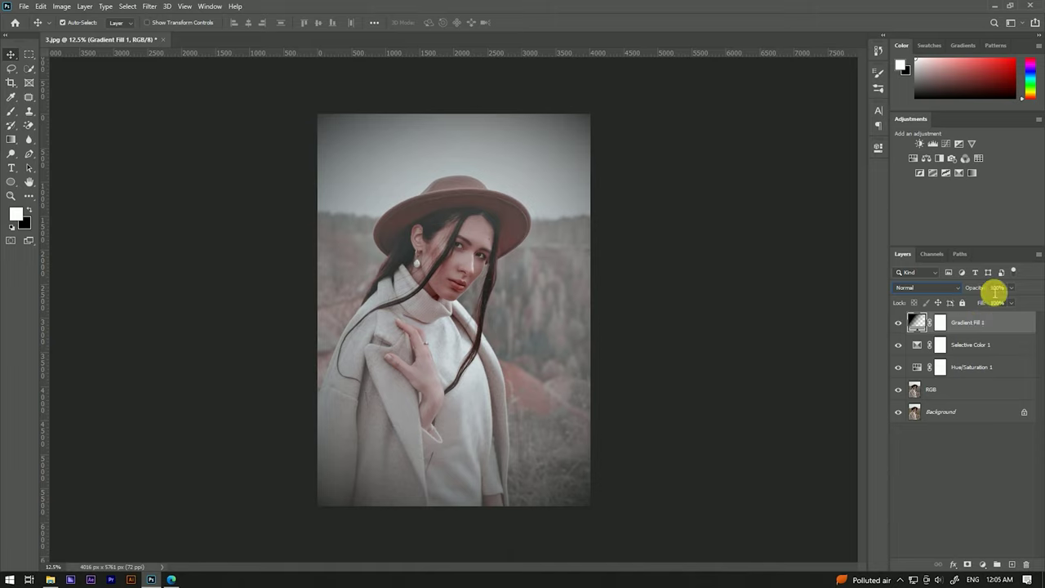
{"action": "mouse_move", "coordinate": [976, 290]}
{"action": "left_mouse_down"}
{"action": "mouse_move", "coordinate": [934, 290]}
{"action": "mouse_move", "coordinate": [1010, 292]}
{"action": "left_mouse_up"}
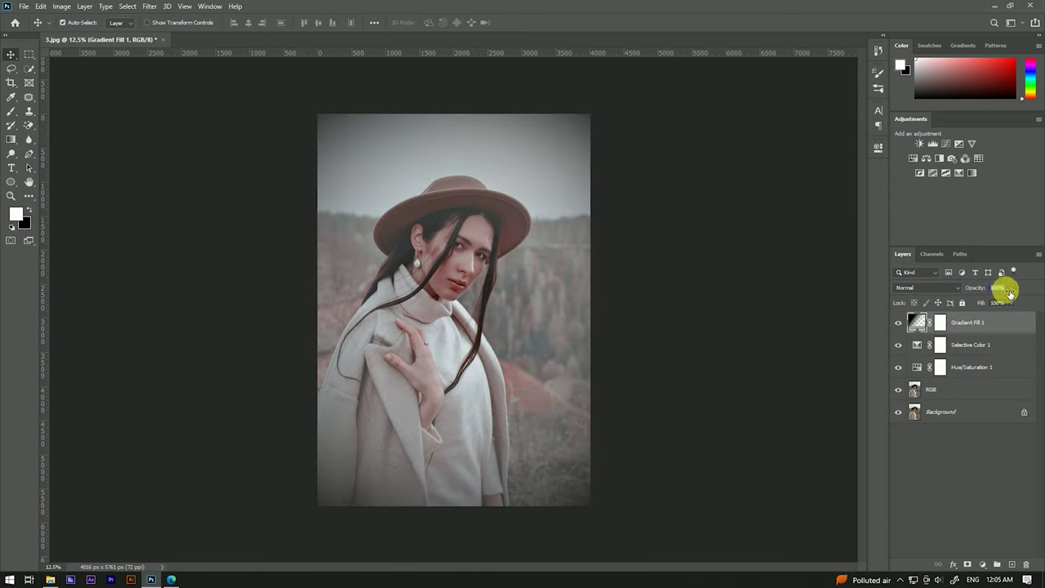
Reopen Gradient Fill 1 and set the gradient's end stop to black.
{"action": "double_click", "coordinate": [919, 322]}
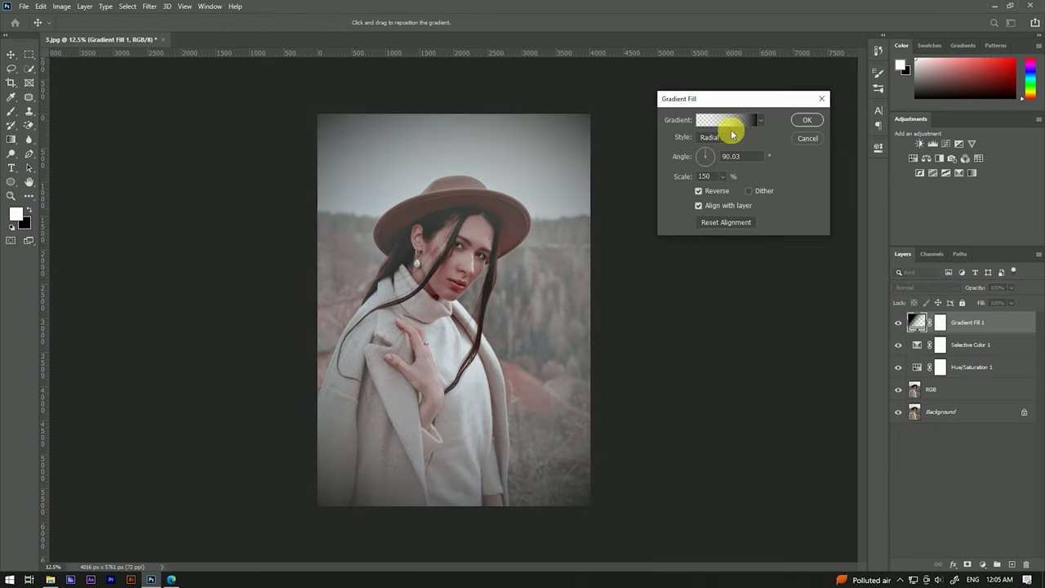
{"action": "left_click", "coordinate": [727, 120]}
{"action": "left_click", "coordinate": [276, 269]}
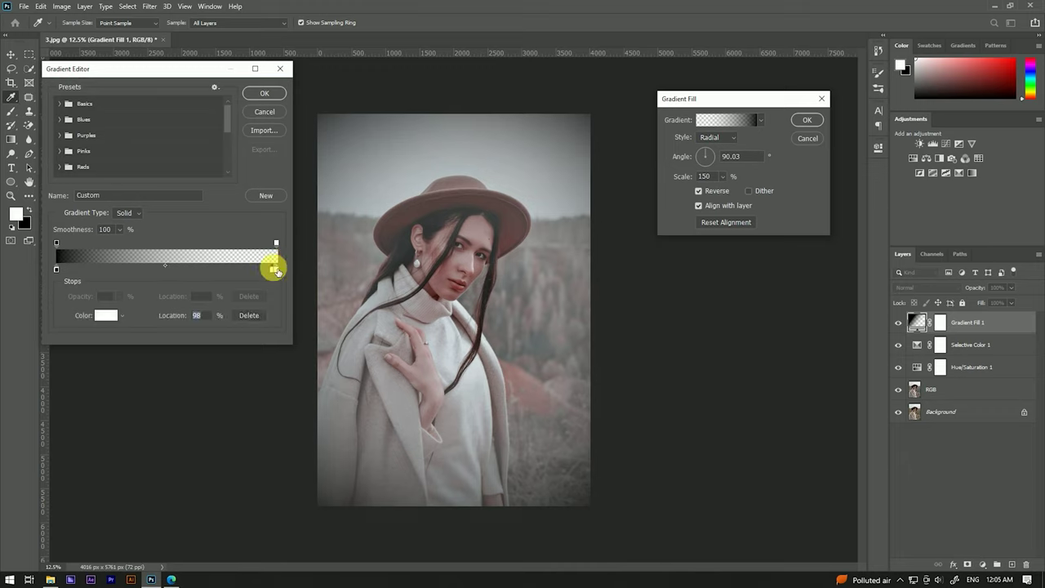
{"action": "left_click", "coordinate": [107, 315]}
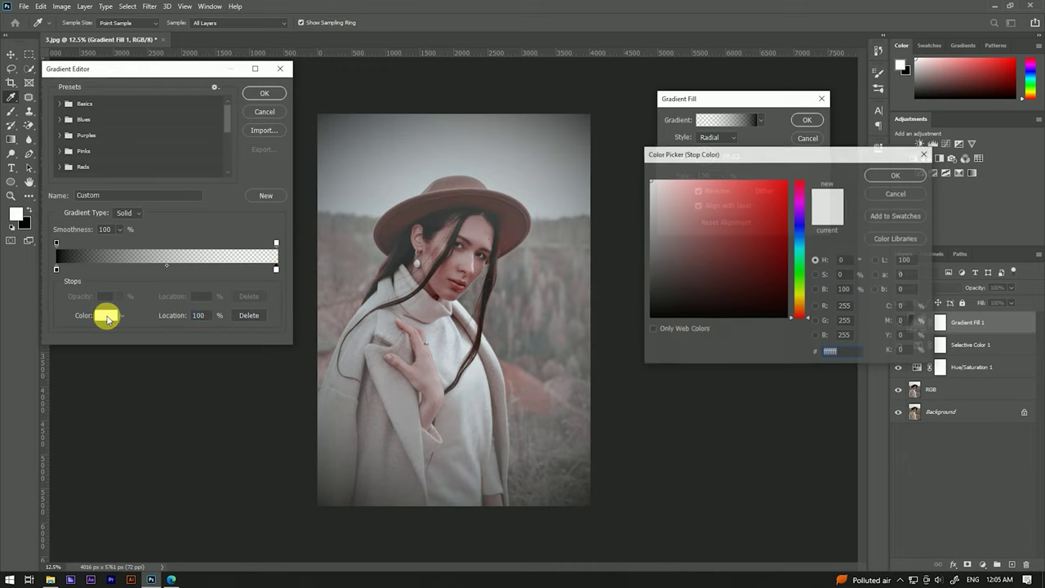
{"action": "mouse_move", "coordinate": [754, 287]}
{"action": "left_mouse_down"}
{"action": "mouse_move", "coordinate": [815, 337]}
{"action": "mouse_move", "coordinate": [806, 335]}
{"action": "left_mouse_up"}
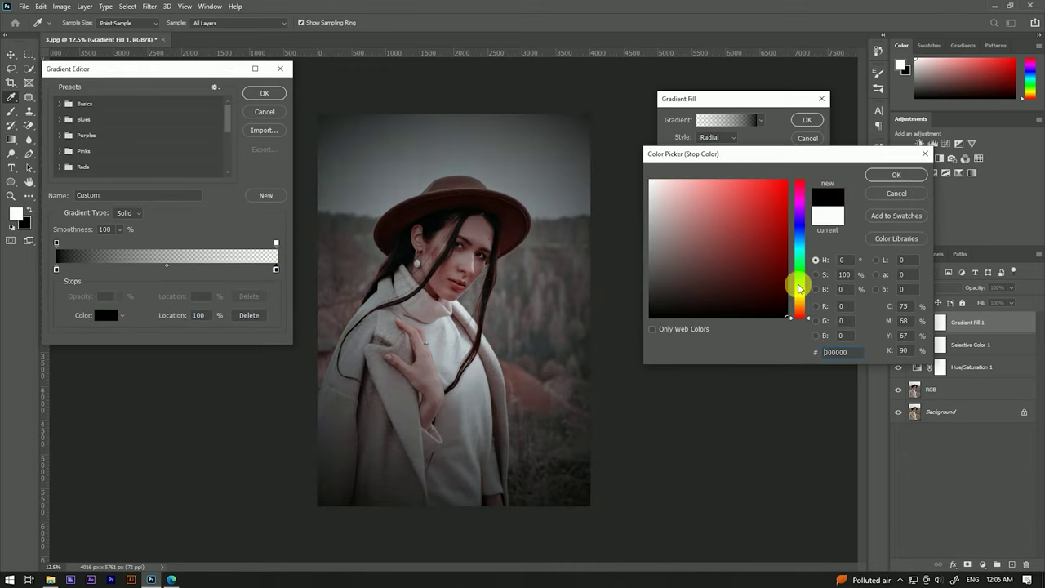
{"action": "left_click", "coordinate": [895, 174]}
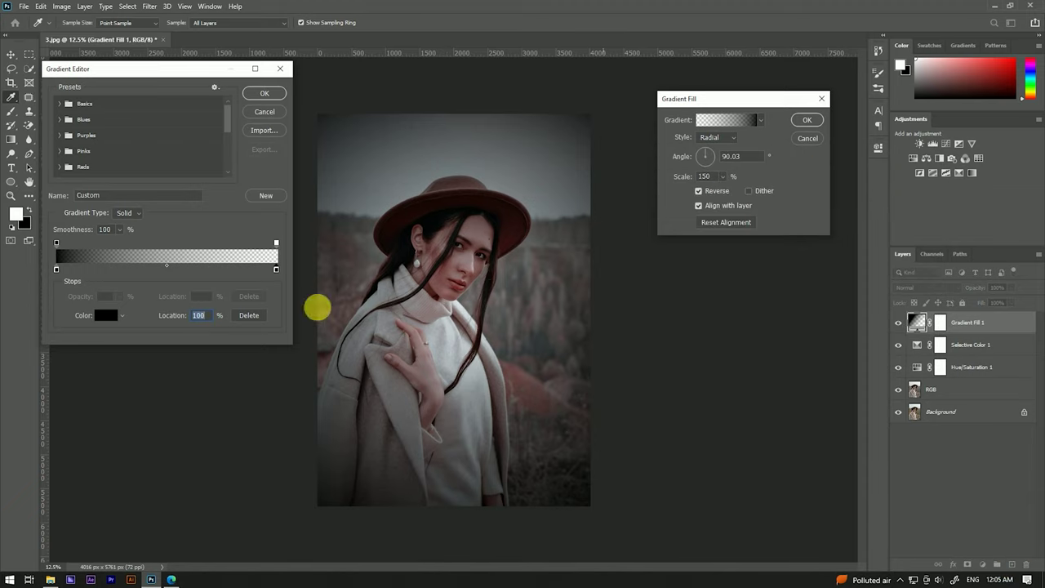
{"action": "left_click", "coordinate": [268, 94]}
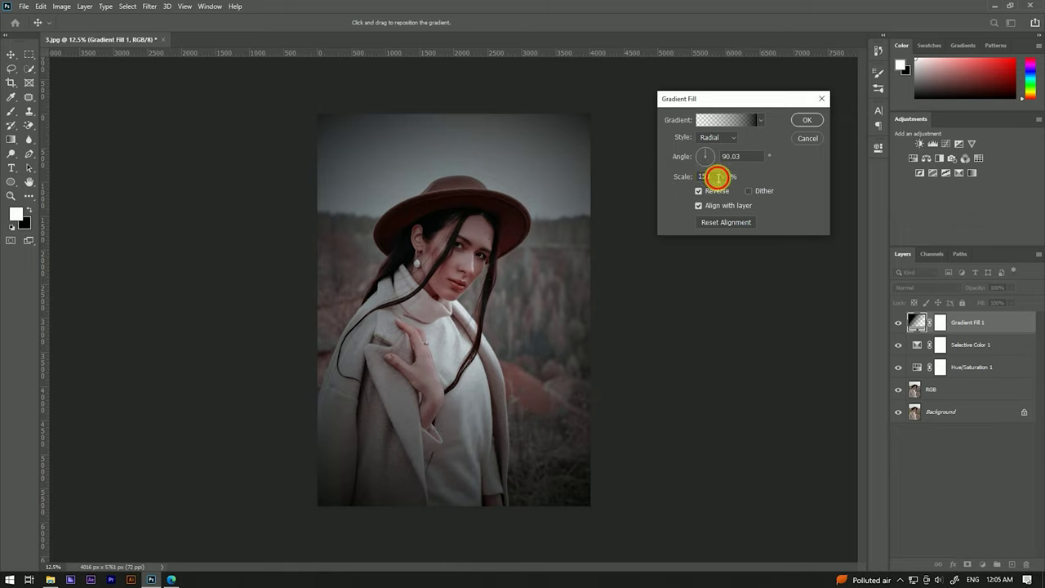
Widen the vignette's scale to 180% and apply the fill.
{"action": "left_click_drag", "start_coordinate": [712, 176], "coordinate": [694, 176]}
{"action": "type", "text": "2"}
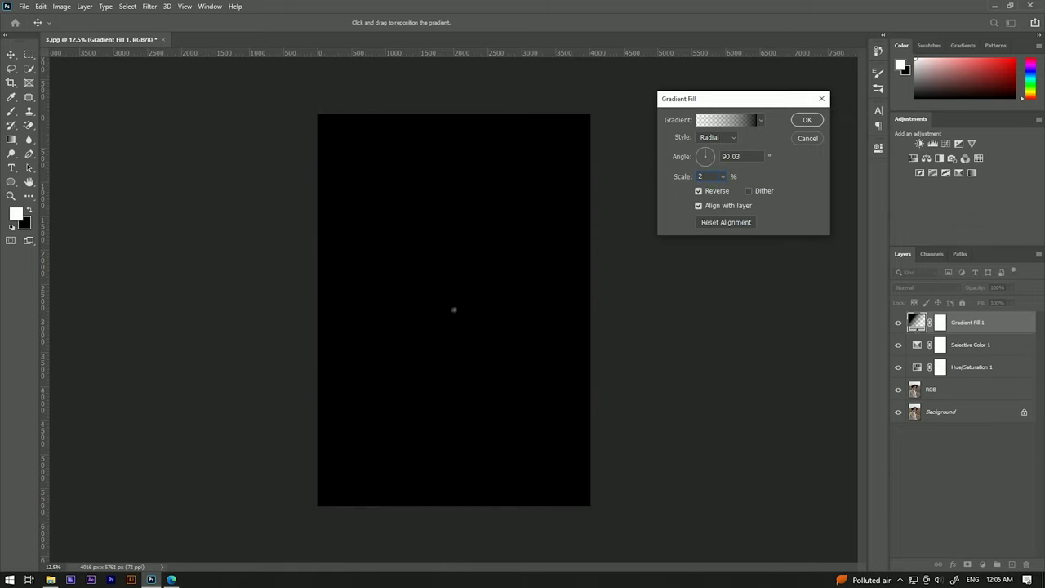
{"action": "type", "text": "180"}
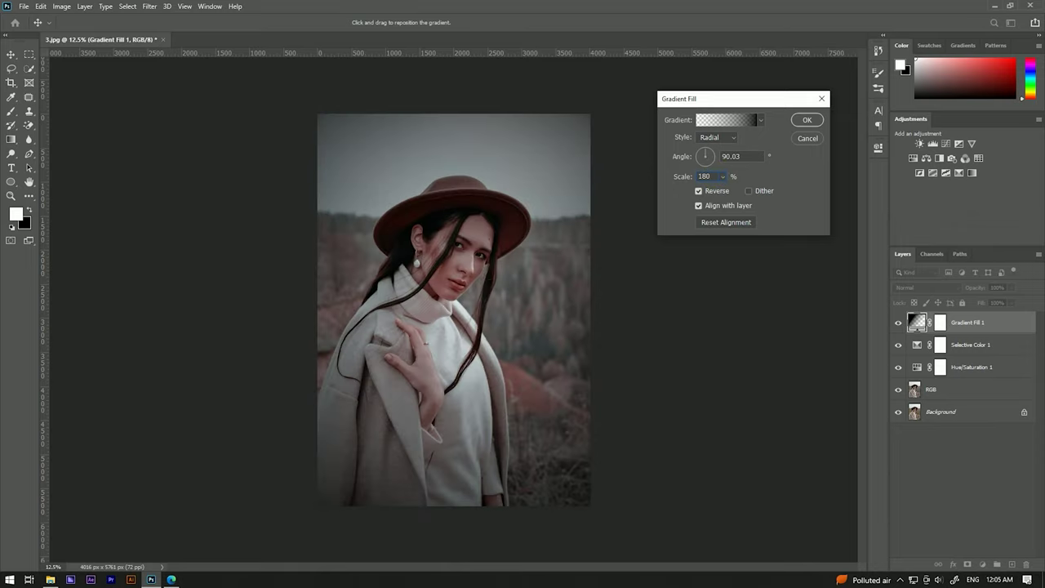
{"action": "left_click", "coordinate": [805, 120]}
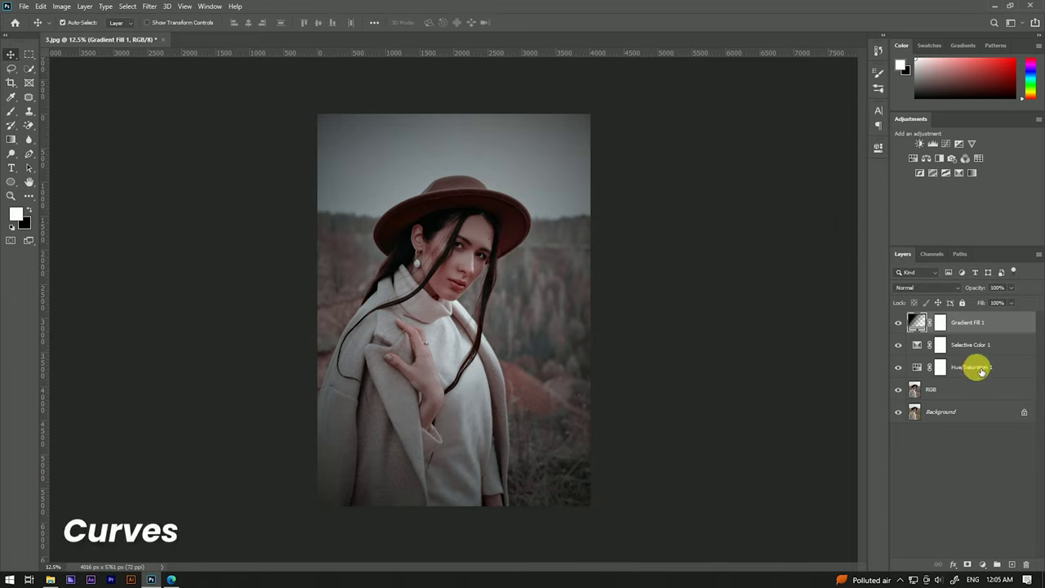
Add a Curves adjustment layer and place a slightly adjusted midtone point on the curve.
{"action": "left_click", "coordinate": [986, 567]}
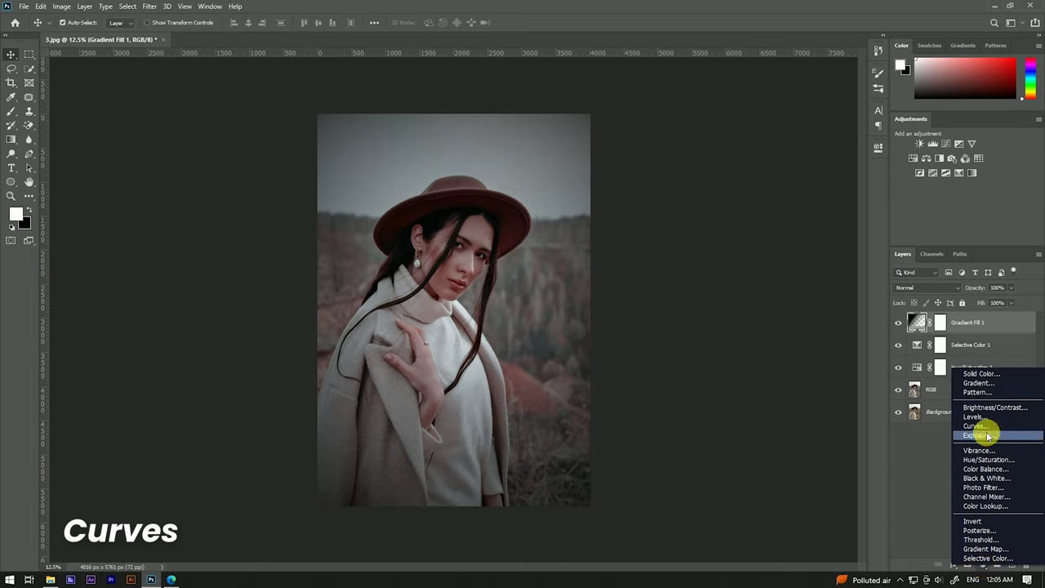
{"action": "left_click", "coordinate": [976, 426]}
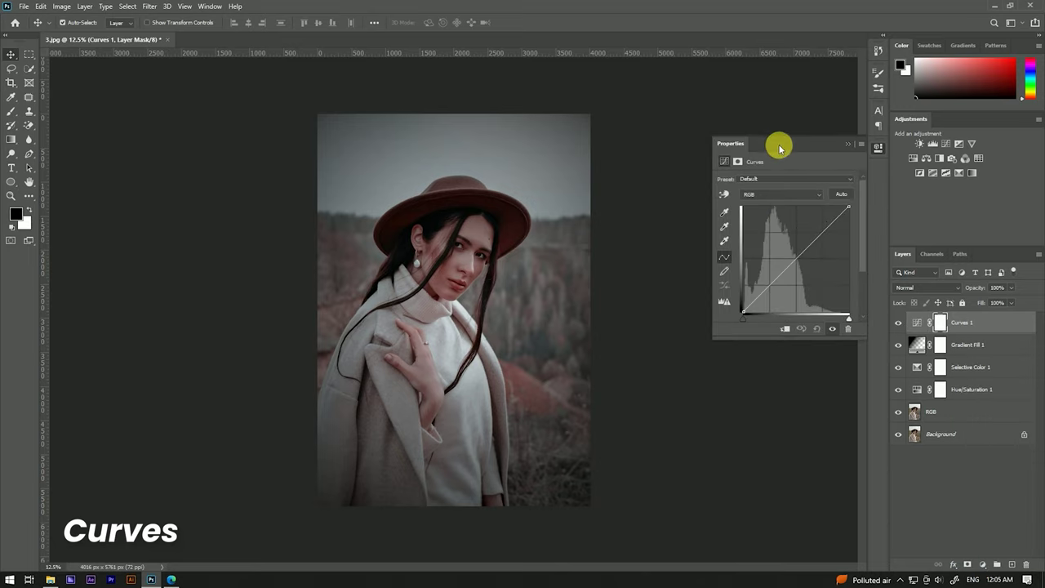
{"action": "left_click_drag", "start_coordinate": [780, 141], "coordinate": [786, 143]}
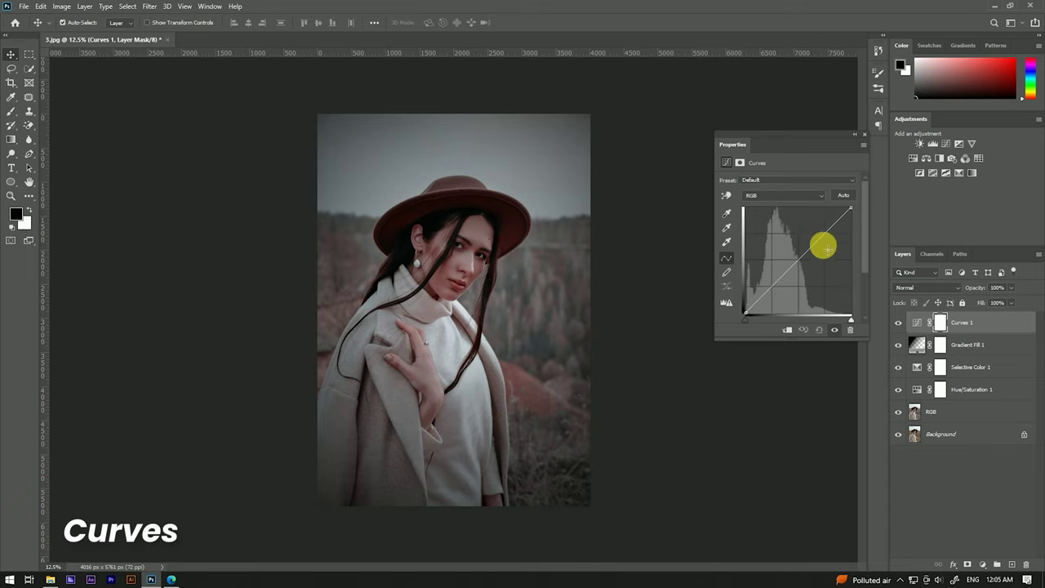
{"action": "left_click", "coordinate": [793, 259]}
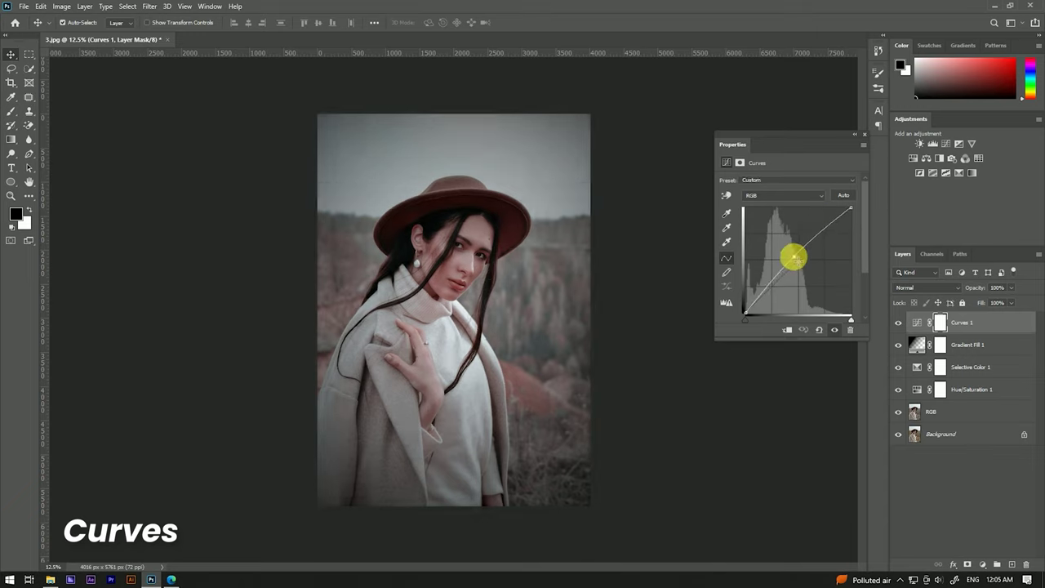
{"action": "left_click_drag", "start_coordinate": [793, 258], "coordinate": [794, 257]}
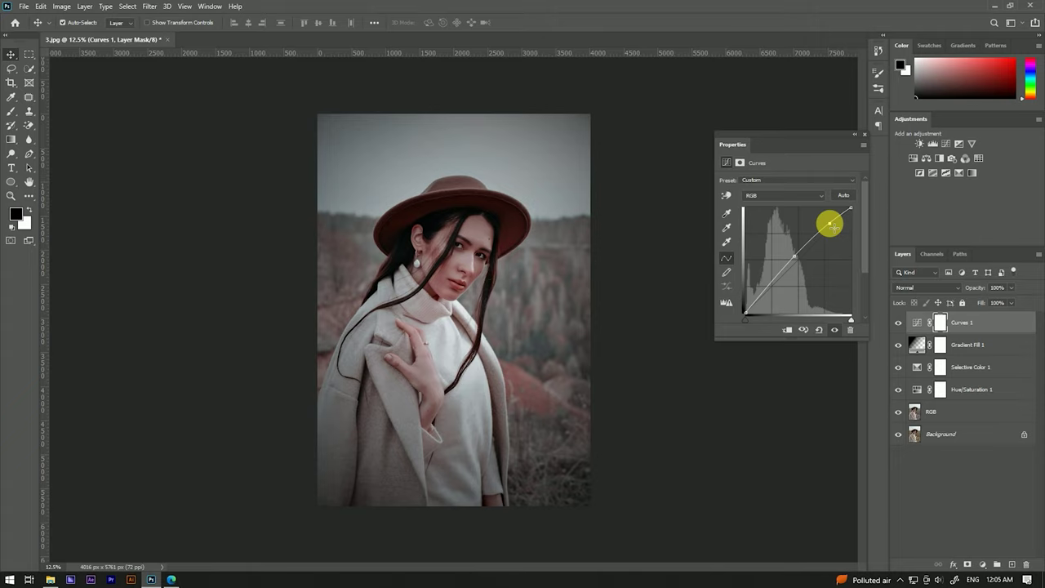
Undo a black-point sample from the cheek, then lift a highlight point to brighten the portrait.
{"action": "left_click", "coordinate": [726, 213]}
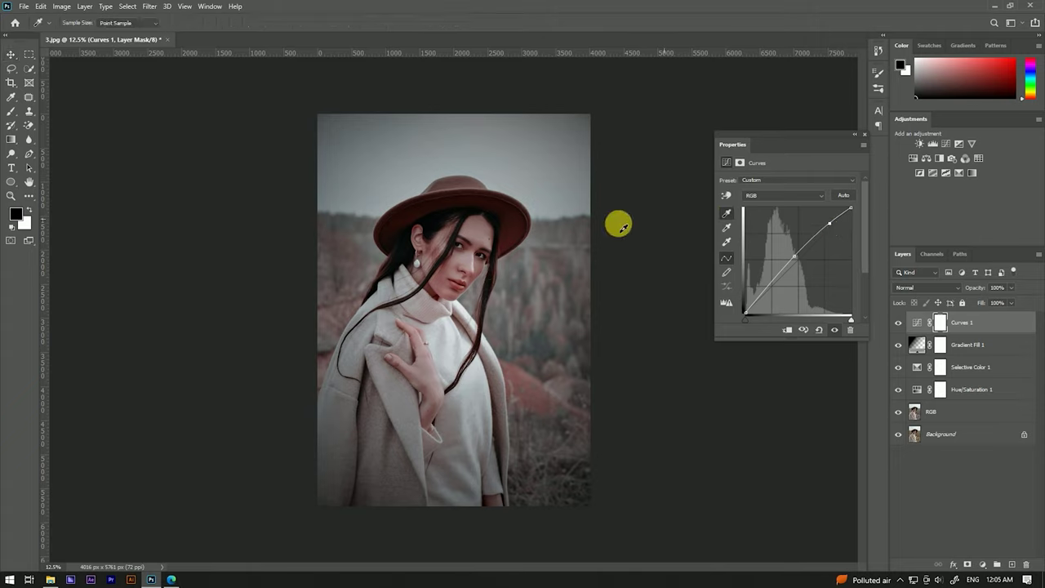
{"action": "left_click", "coordinate": [459, 262]}
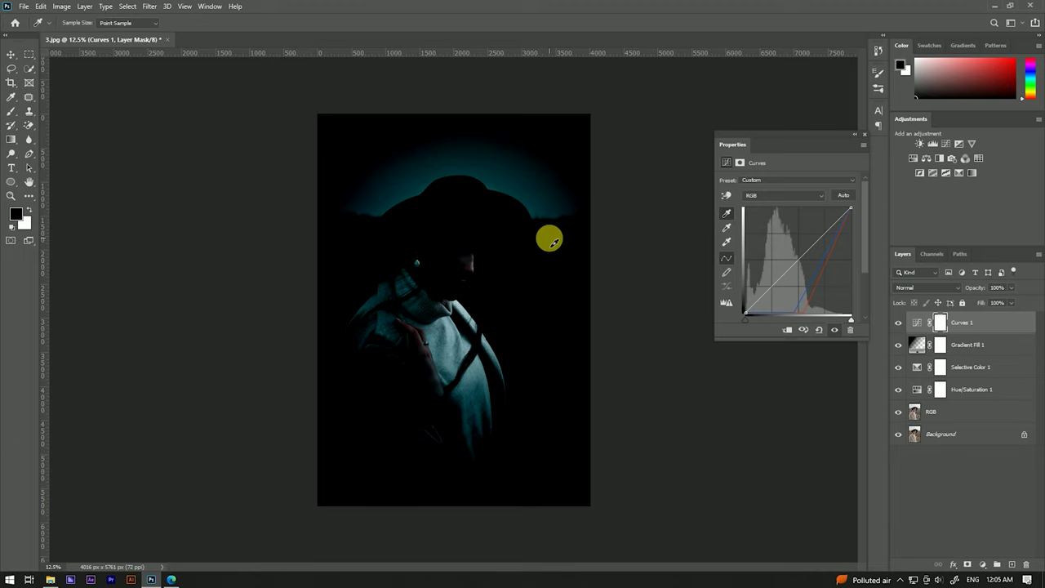
{"action": "key", "text": "ctrl+z"}
{"action": "left_click", "coordinate": [796, 257]}
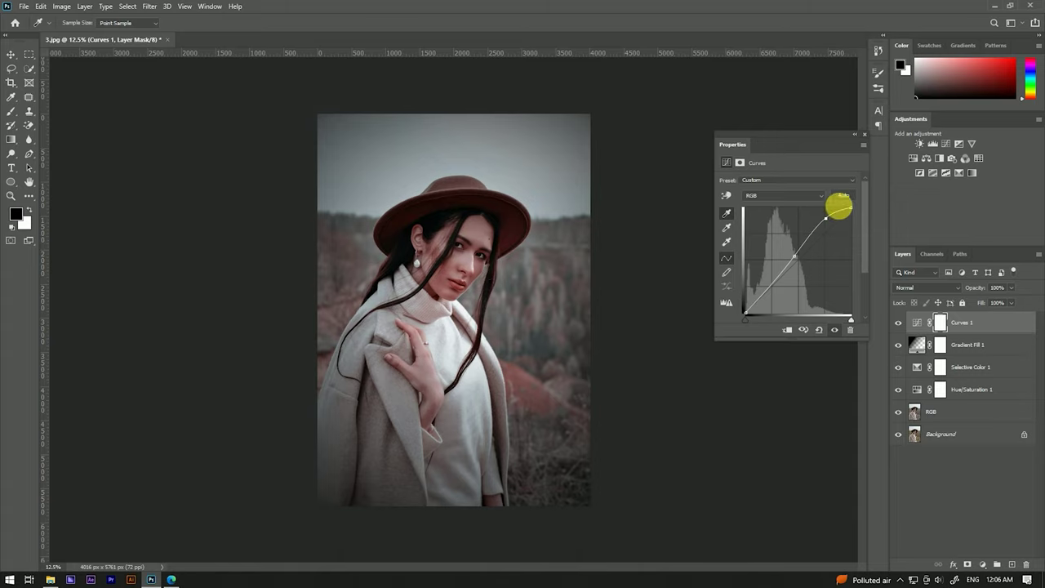
{"action": "left_click", "coordinate": [857, 135]}
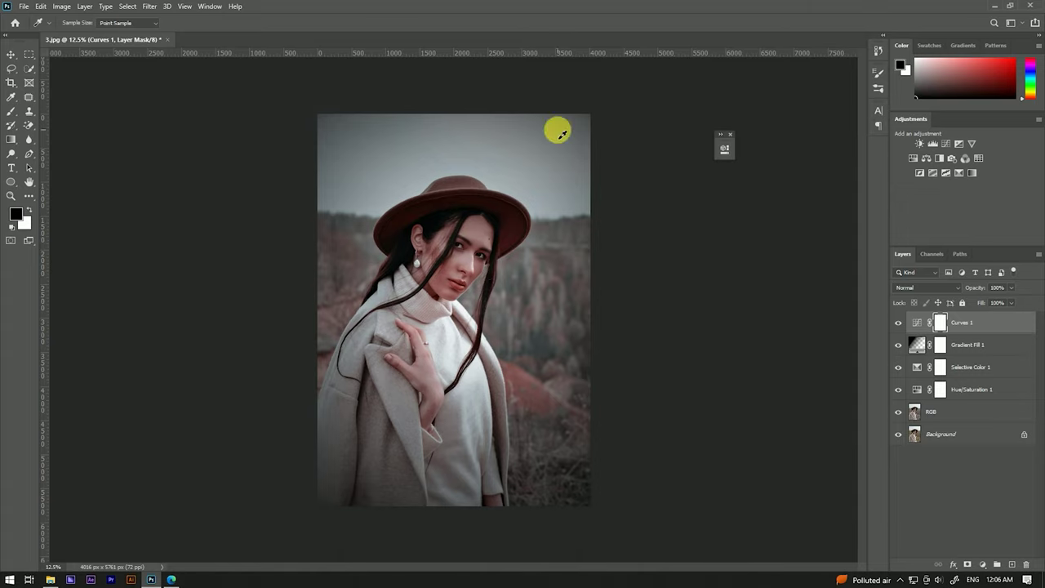
Zoom in and out to inspect, then select the RGB layer through Curves 1 together.
{"action": "key", "text": "v"}
{"action": "scroll", "coordinate": [493, 250], "scroll_direction": "down", "scroll_amount": 3}
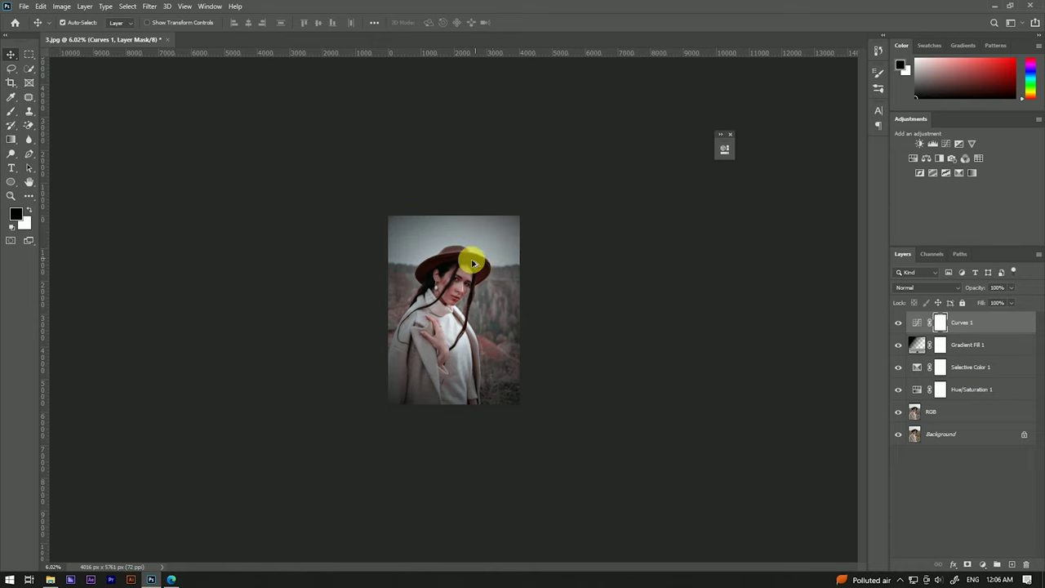
{"action": "scroll", "coordinate": [467, 259], "scroll_direction": "up", "scroll_amount": 4}
{"action": "scroll", "coordinate": [463, 263], "scroll_direction": "up", "scroll_amount": 3}
{"action": "scroll", "coordinate": [470, 245], "scroll_direction": "up", "scroll_amount": 2}
{"action": "scroll", "coordinate": [462, 225], "scroll_direction": "up", "scroll_amount": 2}
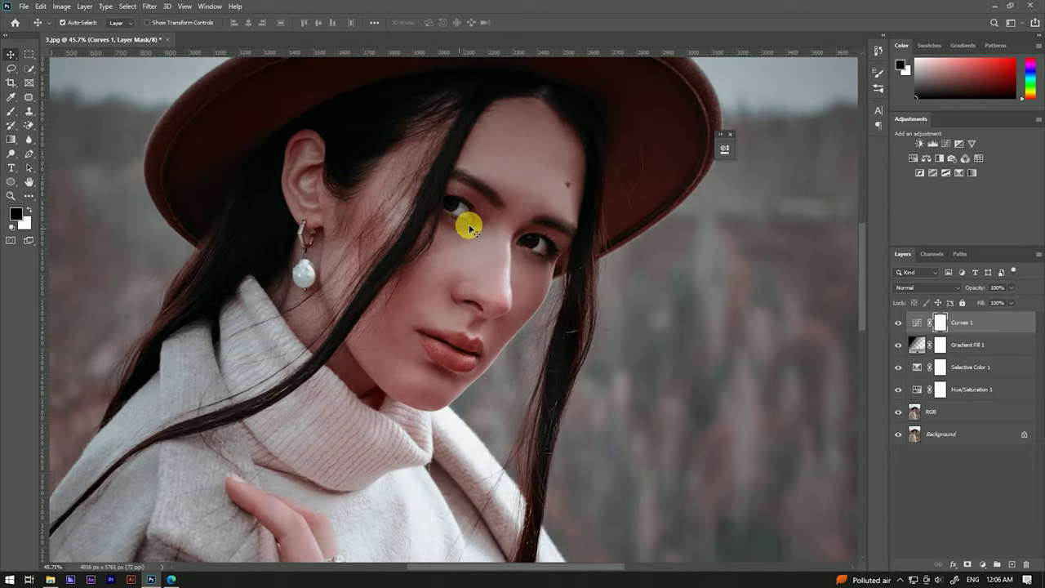
{"action": "scroll", "coordinate": [470, 223], "scroll_direction": "down", "scroll_amount": 3}
{"action": "scroll", "coordinate": [476, 223], "scroll_direction": "down", "scroll_amount": 2}
{"action": "scroll", "coordinate": [475, 222], "scroll_direction": "down", "scroll_amount": 2}
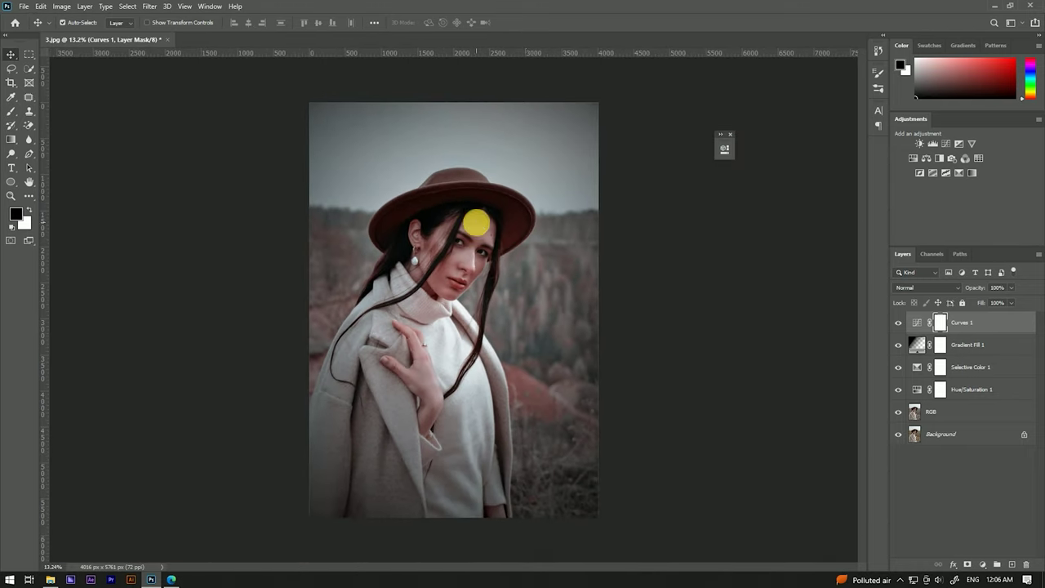
{"action": "left_click", "coordinate": [974, 391]}
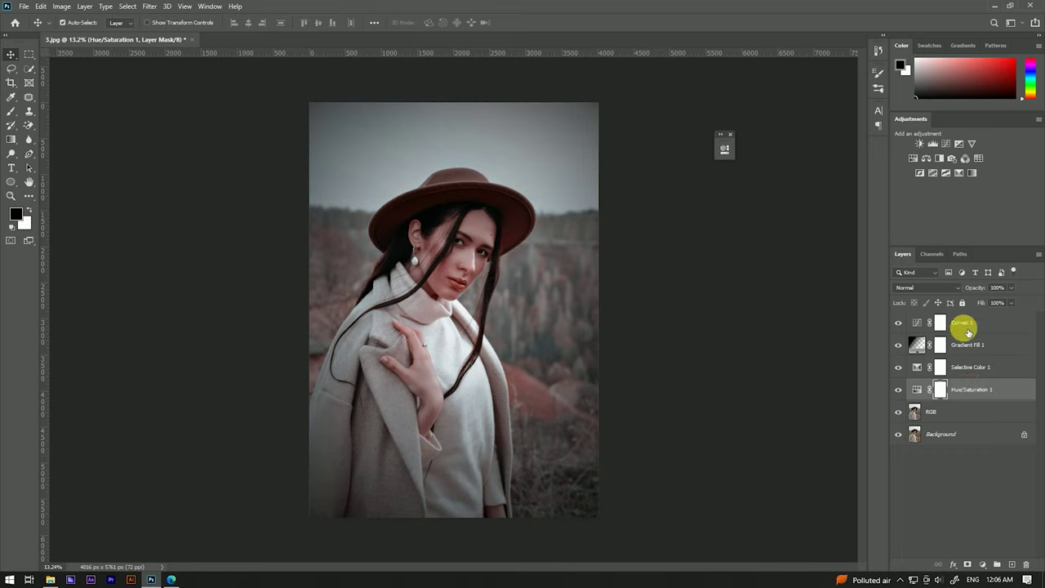
{"action": "left_click", "coordinate": [965, 412]}
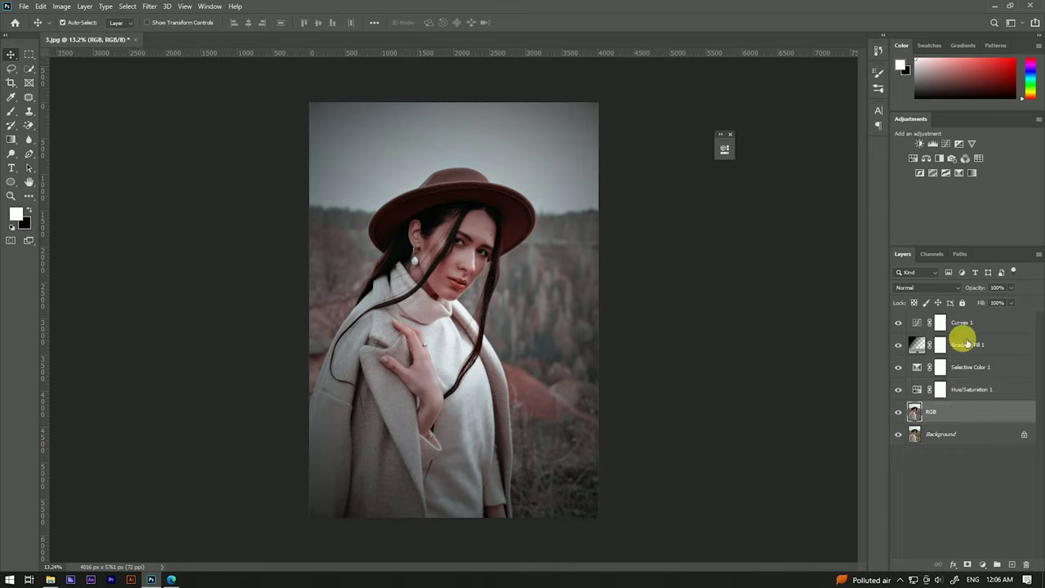
{"action": "left_click", "coordinate": [964, 324], "text": "shift"}
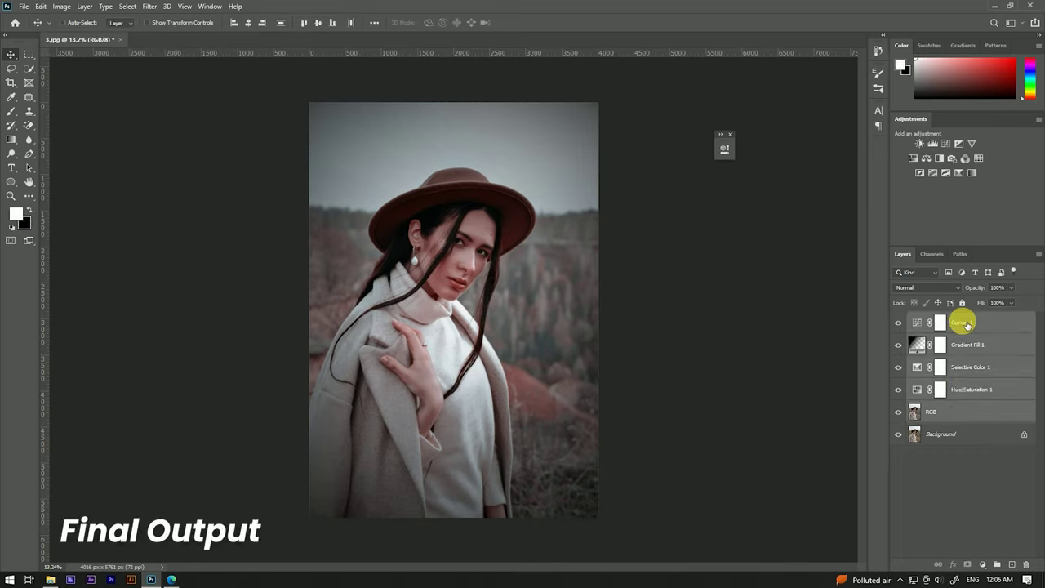
Group the grading layers into Group 1 and toggle its visibility to compare, ending with it visible.
{"action": "key", "text": "ctrl+g"}
{"action": "left_click", "coordinate": [900, 318]}
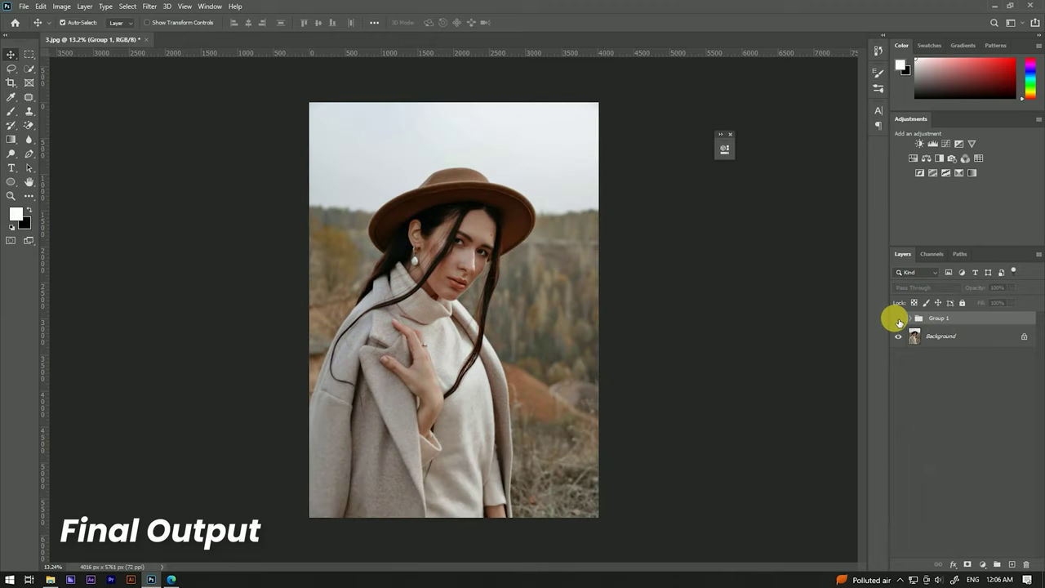
{"action": "left_click", "coordinate": [899, 318]}
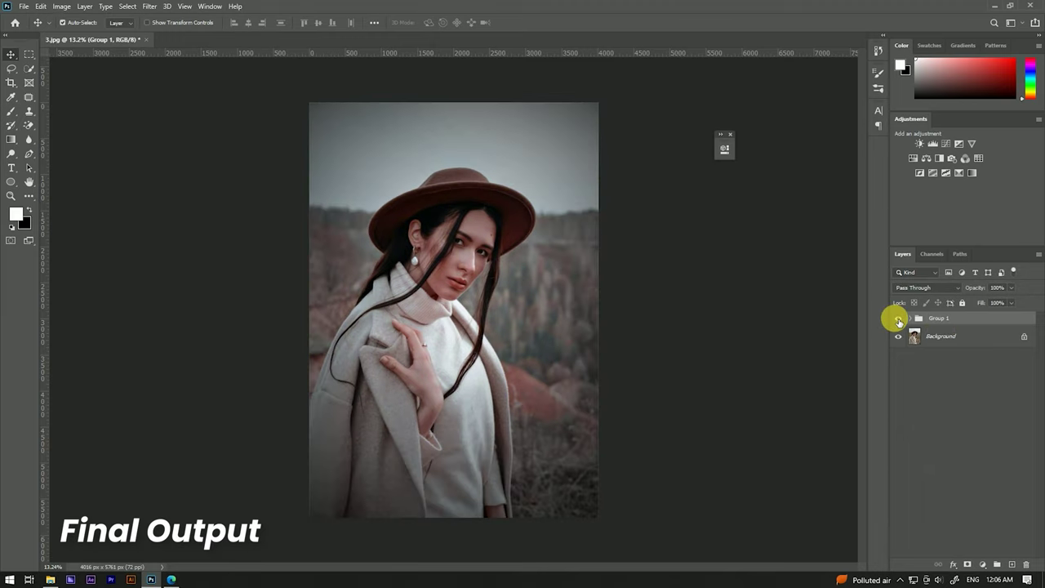
{"action": "left_click", "coordinate": [900, 318]}
{"action": "left_click", "coordinate": [899, 319]}
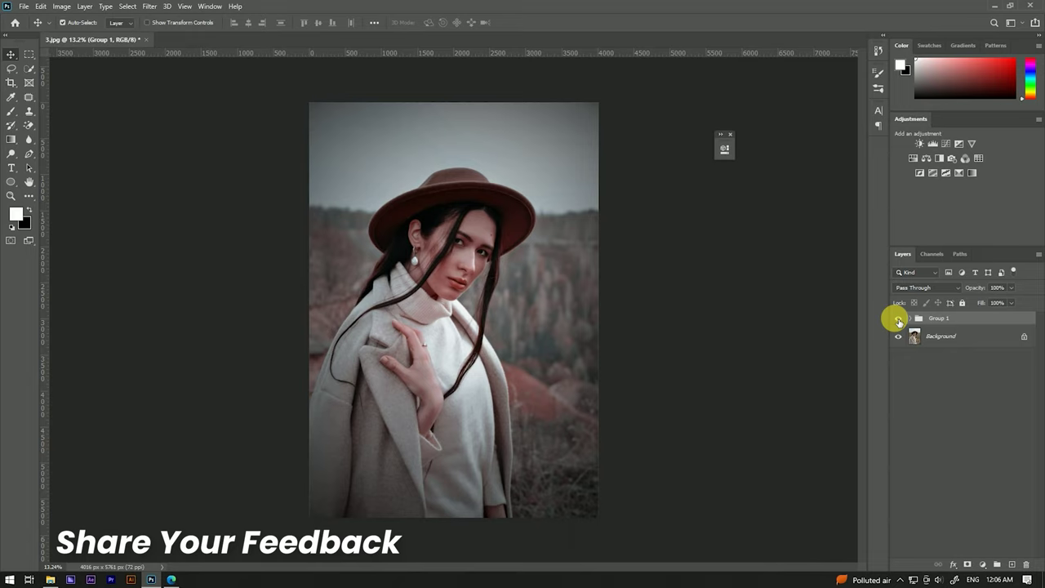
{"action": "left_click", "coordinate": [898, 318]}
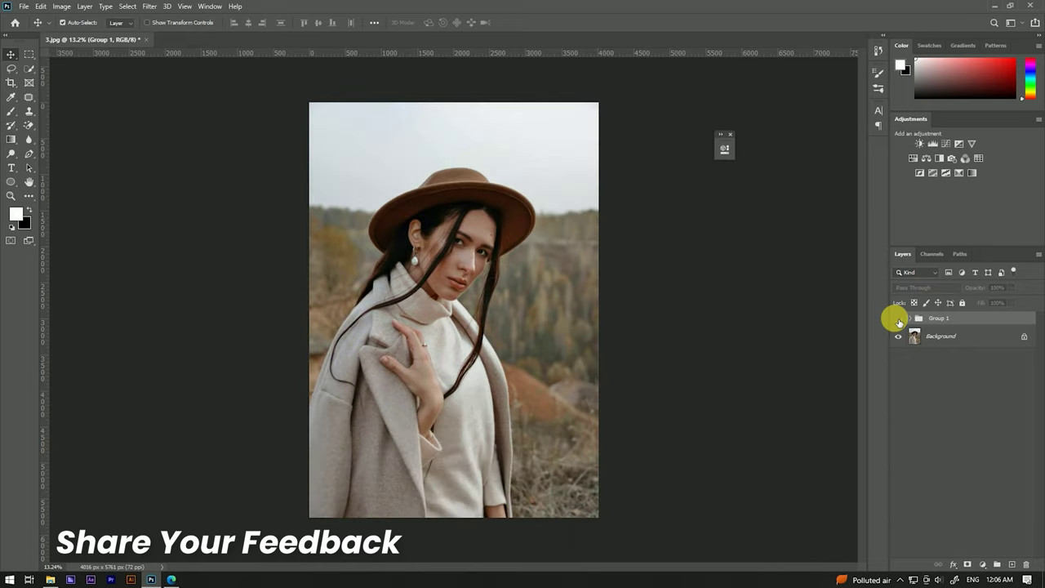
{"action": "left_click", "coordinate": [899, 318]}
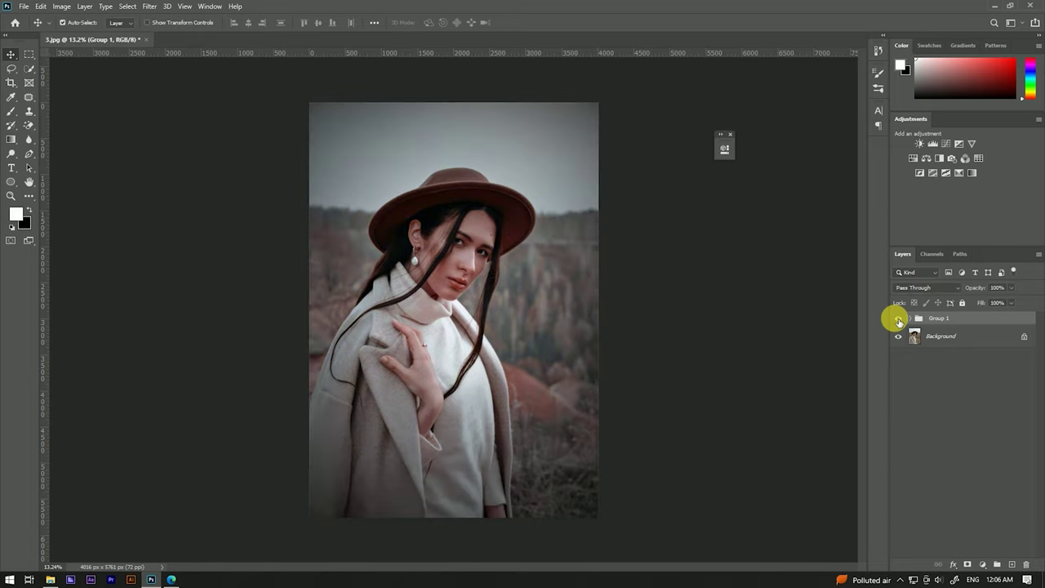